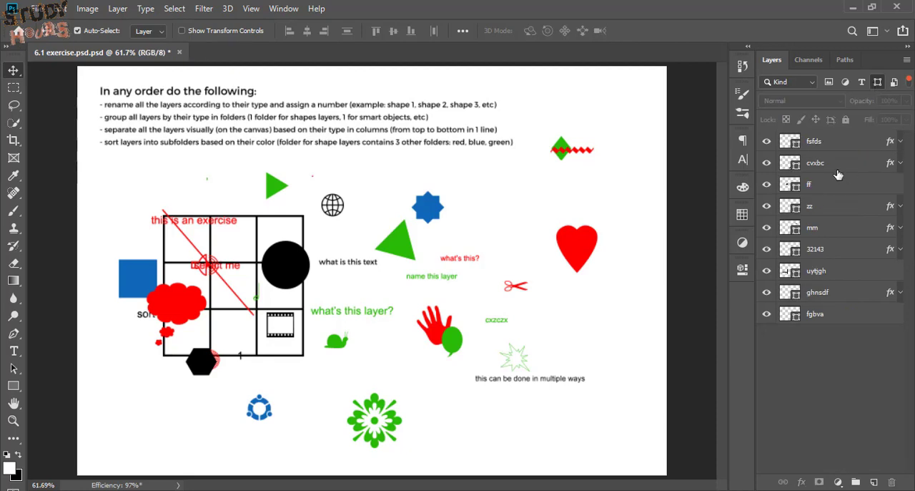
Rename the first shape layer in the filtered layer list as "Sharp layer 1"
double_click(821, 145)
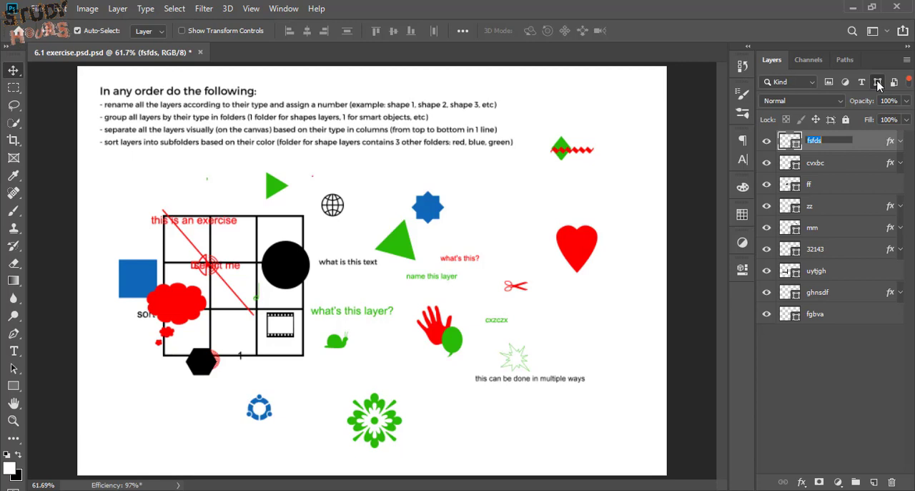
click(818, 272)
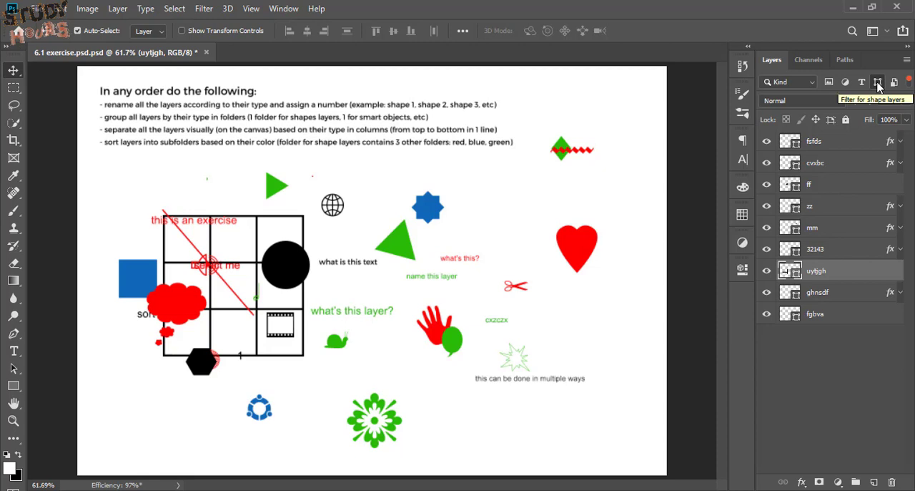
double_click(817, 141)
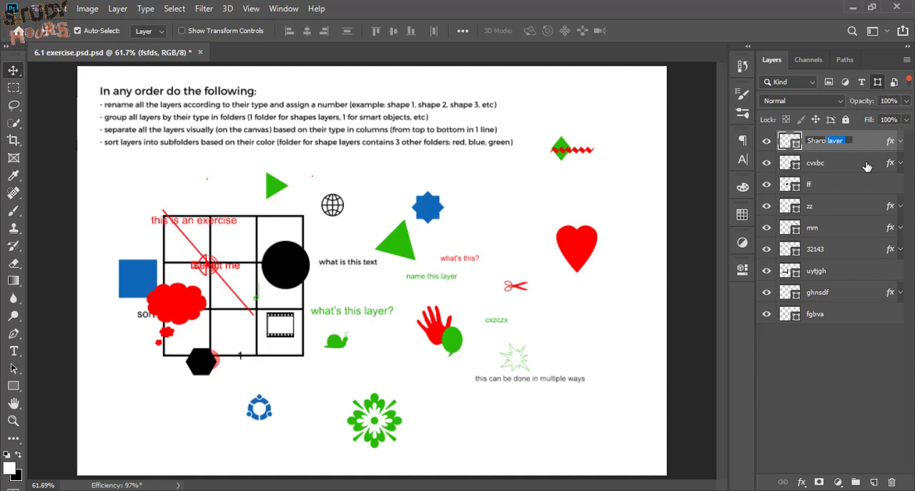
key(ctrl+c)
key(Right)
text(1)
key(Return)
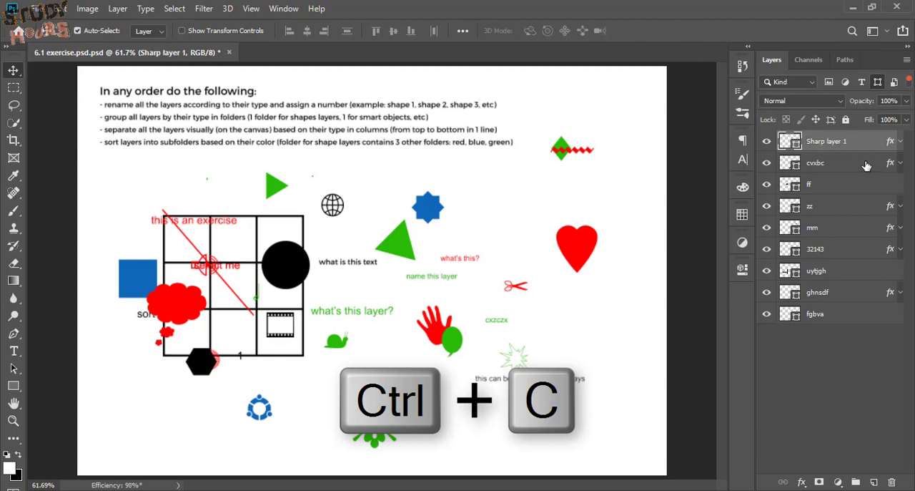
Rename the second and third shape layers as "Sharp layer 2" and "Sharp layer 3", reusing the copied base name
double_click(816, 163)
key(ctrl+v)
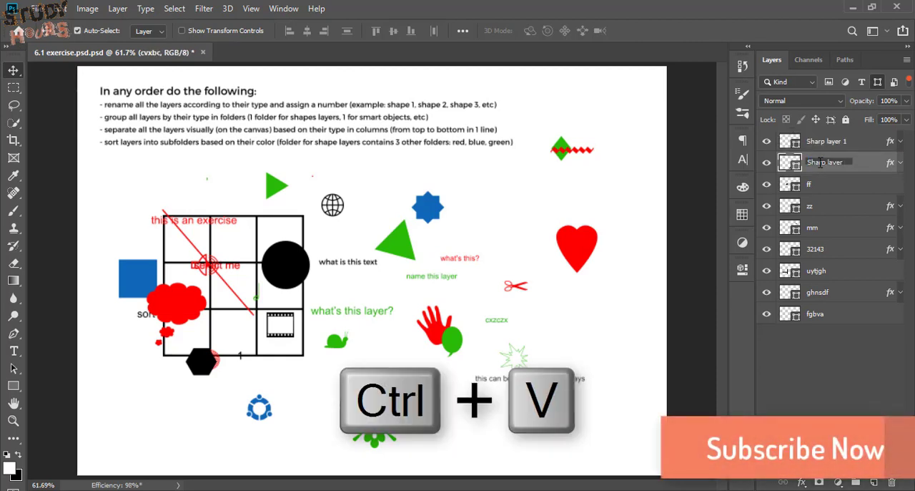
key(Return)
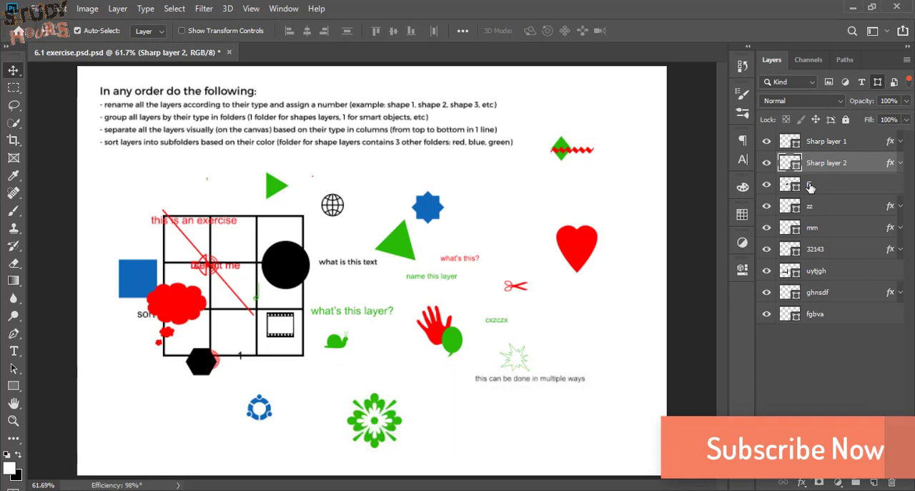
double_click(811, 185)
key(ctrl+v)
text(3)
key(Return)
Rename the fourth and fifth shape layers as "Sharp layer 4" and "Sharp layer 5"
double_click(807, 206)
key(ctrl+v)
text(4)
key(Return)
double_click(813, 229)
key(ctrl+v)
text(5)
key(Return)
Rename the sixth and seventh shape layers as "Sharp layer 6" and "Sharp layer 7"
double_click(819, 251)
key(ctrl+v)
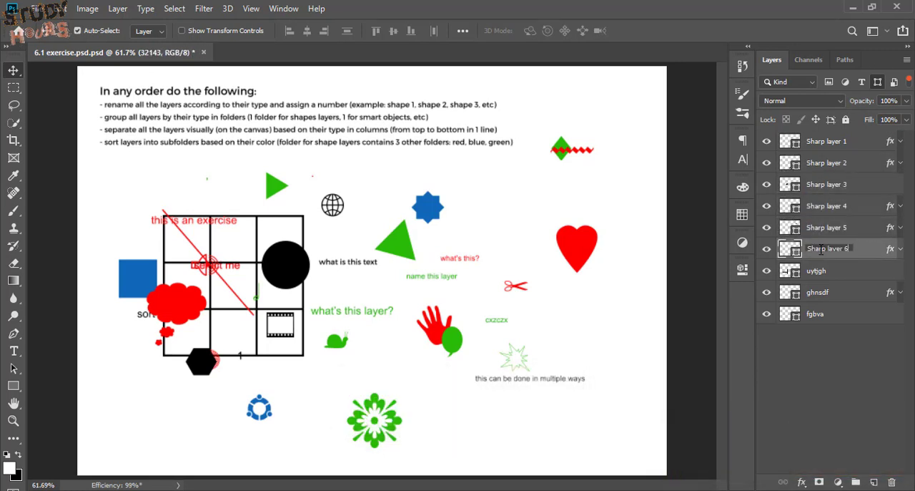
text(6)
double_click(844, 272)
key(ctrl+v)
text(7)
Rename the last two shape layers as "Sharp layer 8" and "Sharp layer 9"
double_click(820, 293)
key(ctrl+v)
text(8)
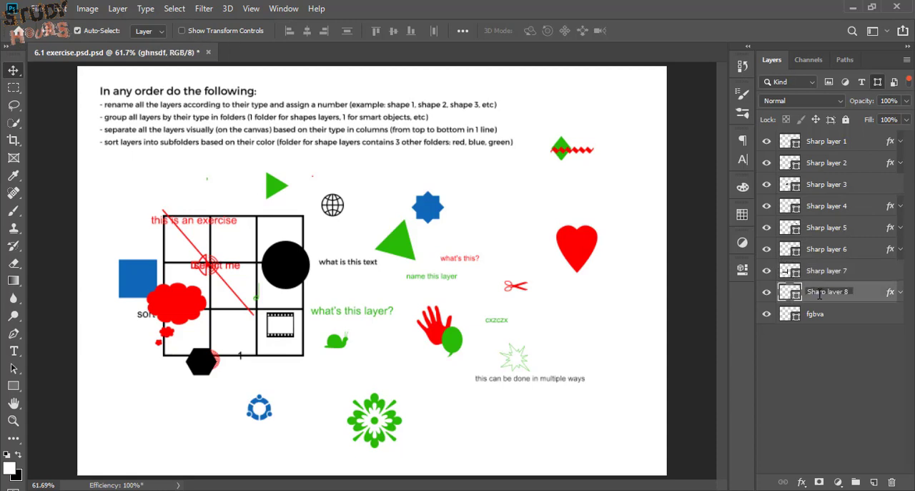
double_click(815, 314)
key(ctrl+v)
text(9)
key(Return)
Filter the layer list to text layers only and rename the first two as "Text 1" and "Text 2"
click(878, 82)
click(863, 83)
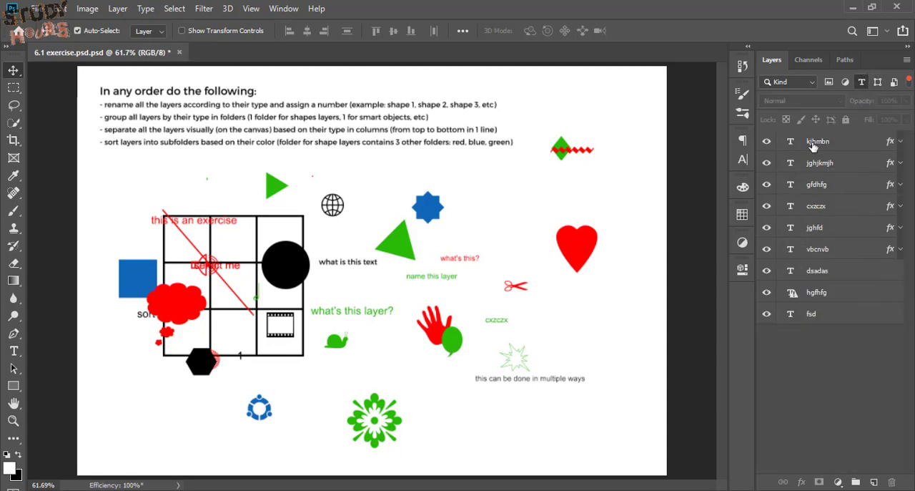
double_click(812, 143)
key(ctrl+v)
text(1)
double_click(828, 164)
key(ctrl+v)
text(2)
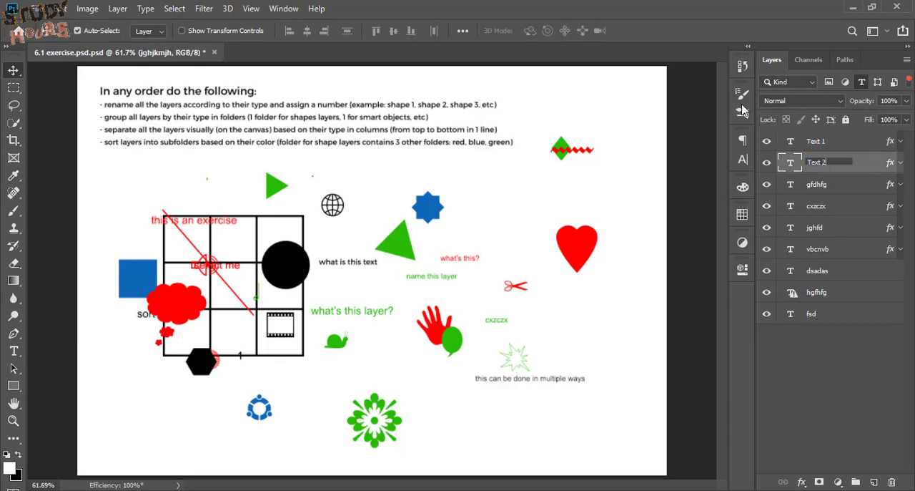
Rename the third and fourth text layers as "Text 3" and "Text 4"
double_click(812, 185)
key(ctrl+v)
text(3)
double_click(816, 206)
key(ctrl+v)
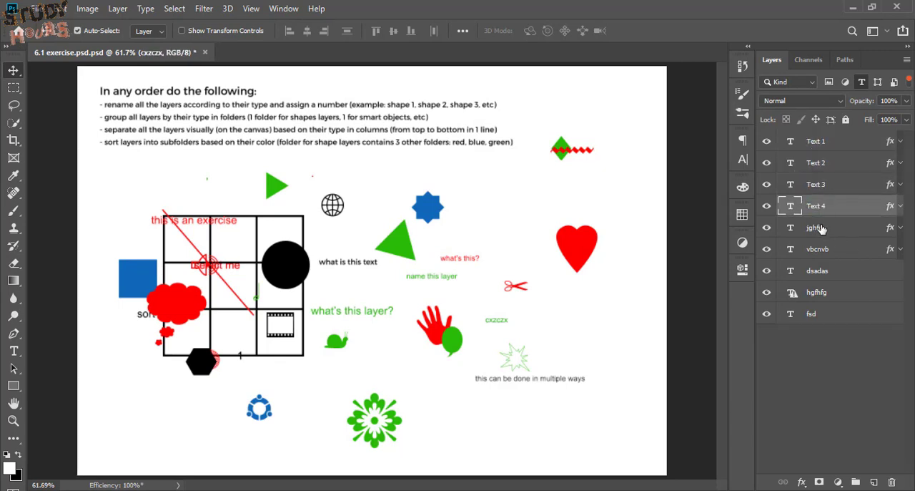
Rename the fifth and sixth text layers as "Text 5" and "Text 6"
double_click(821, 228)
key(ctrl+v)
text(5)
double_click(821, 248)
key(ctrl+v)
text(6)
Rename the last three text layers as "Text 7", "Text 8" and "Text 9"
double_click(822, 270)
text(7)
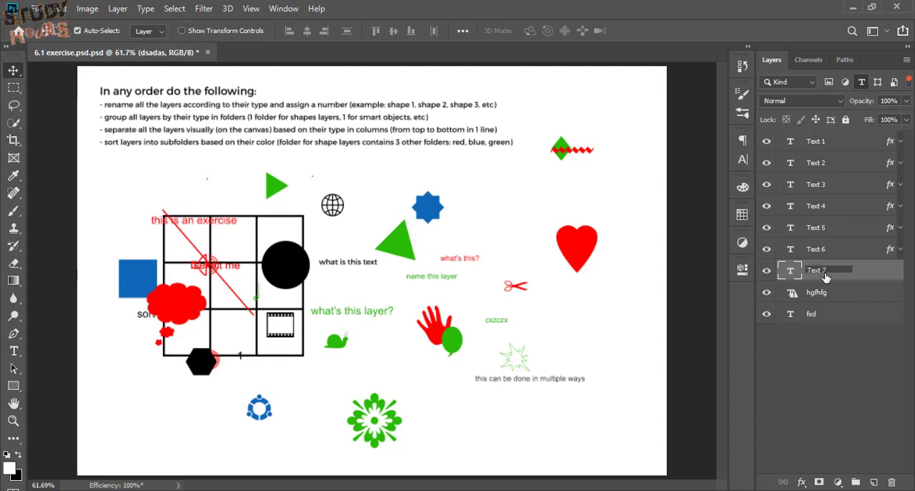
double_click(815, 293)
key(ctrl+v)
text(8)
double_click(814, 314)
key(ctrl+v)
text(9)
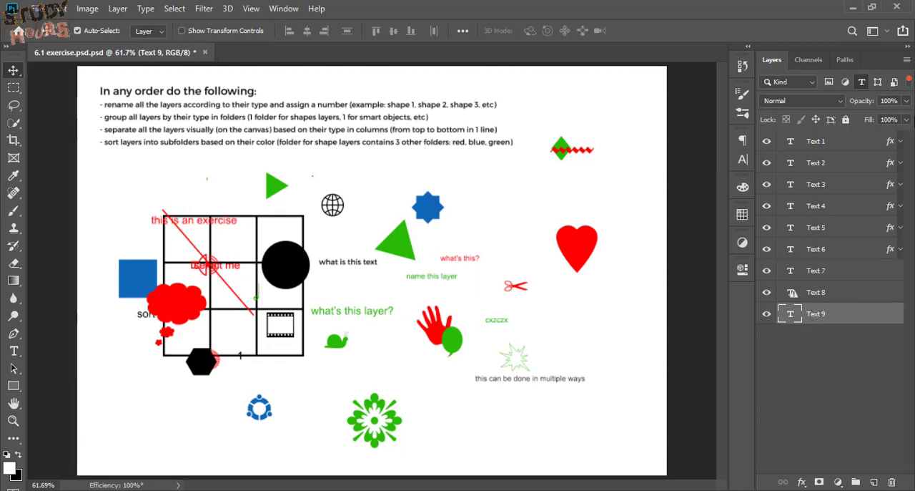
Filter the layer list to pixel layers only and rename the first one as "Ruster Layer 1"
click(861, 84)
click(829, 83)
double_click(812, 142)
text(Ra)
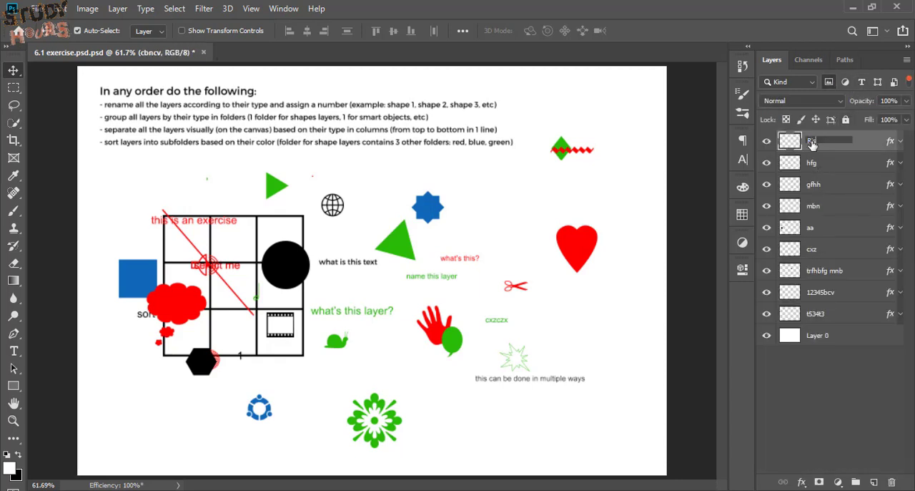
key(ctrl+shift+Left)
key(ctrl+shift+Left)
key(ctrl+c)
key(Right)
text(1)
key(Return)
Rename the second to fourth pixel layers as "Ruster Layer 2", "Ruster Layer 3" and "Ruster Layer 4"
double_click(811, 165)
key(ctrl+v)
text(2)
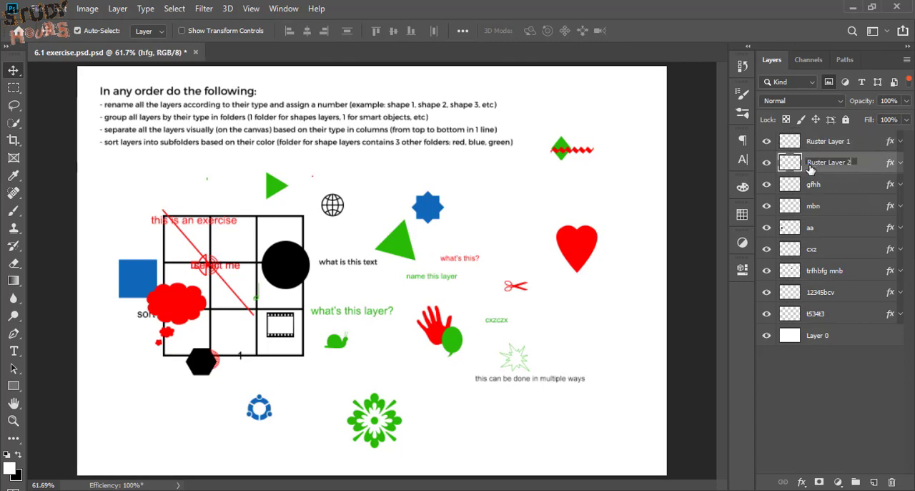
double_click(813, 185)
key(ctrl+v)
text(3)
double_click(815, 206)
key(ctrl+v)
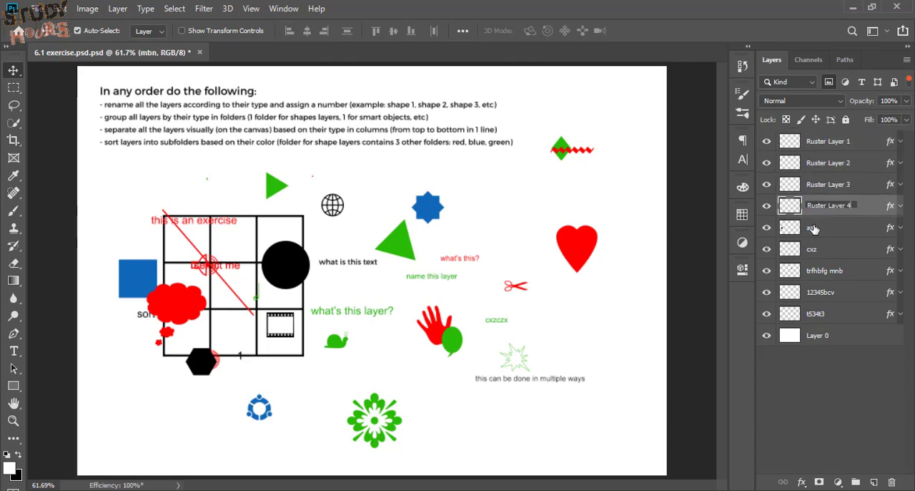
Rename the fifth and sixth pixel layers as "Ruster Layer 5" and "Ruster Layer 6"
double_click(813, 227)
key(ctrl+v)
text(5)
double_click(816, 249)
key(ctrl+v)
text(6)
Rename the next three pixel layers as "Ruster Layer 7", "Ruster Layer 8" and "Ruster Layer 9", leaving Layer 0 alone
double_click(818, 271)
key(ctrl+v)
text(7)
double_click(840, 293)
key(ctrl+v)
text(8)
double_click(830, 313)
key(ctrl+v)
text(9)
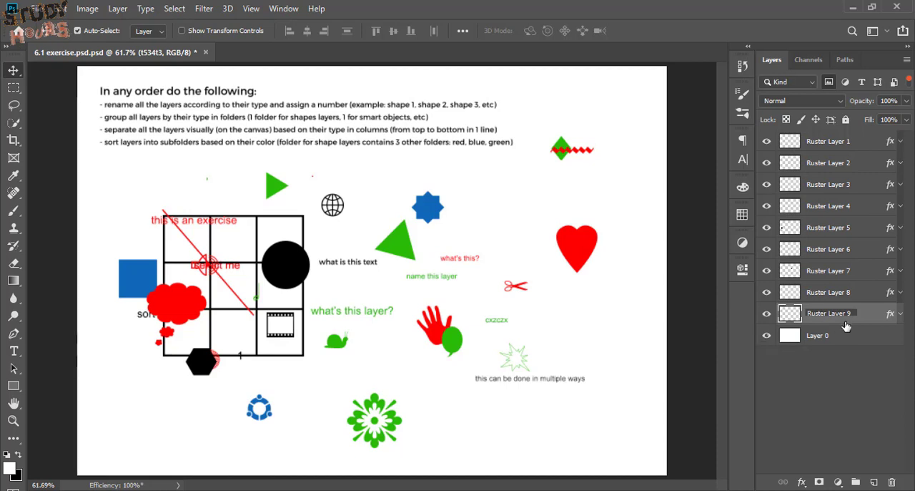
click(853, 371)
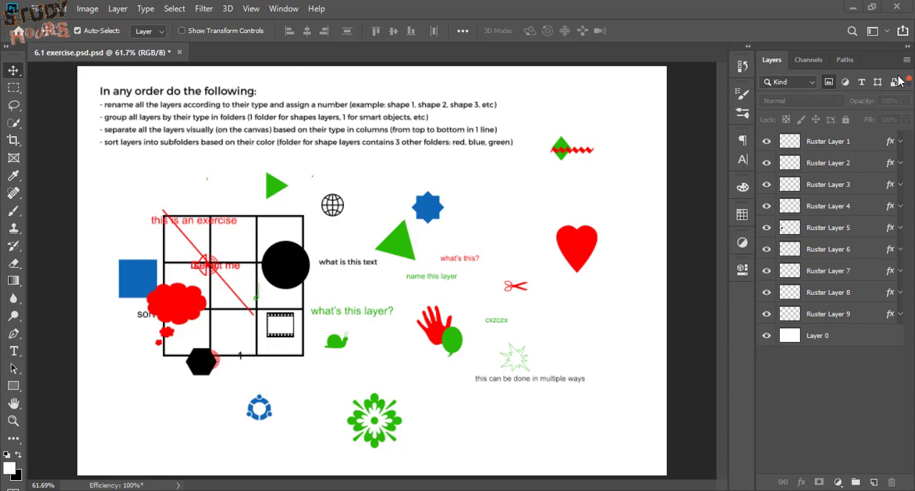
Filter the layer list to smart objects and group Smart Object 1 through Smart Object 9, excluding the DON'T CHANGE THIS layer
click(830, 84)
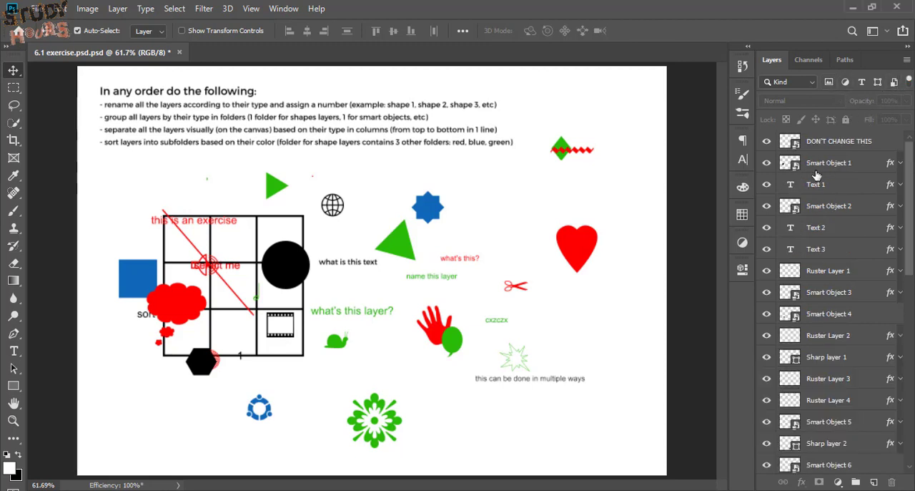
click(894, 83)
click(830, 172)
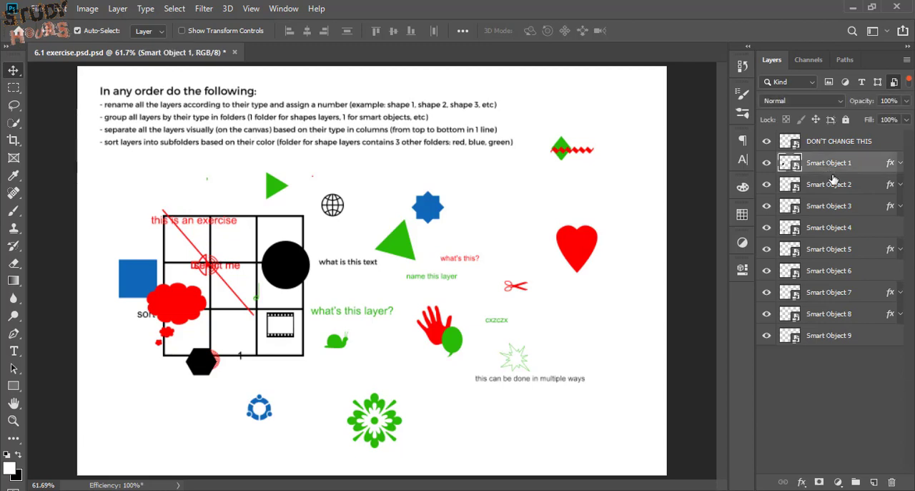
shift+click(841, 338)
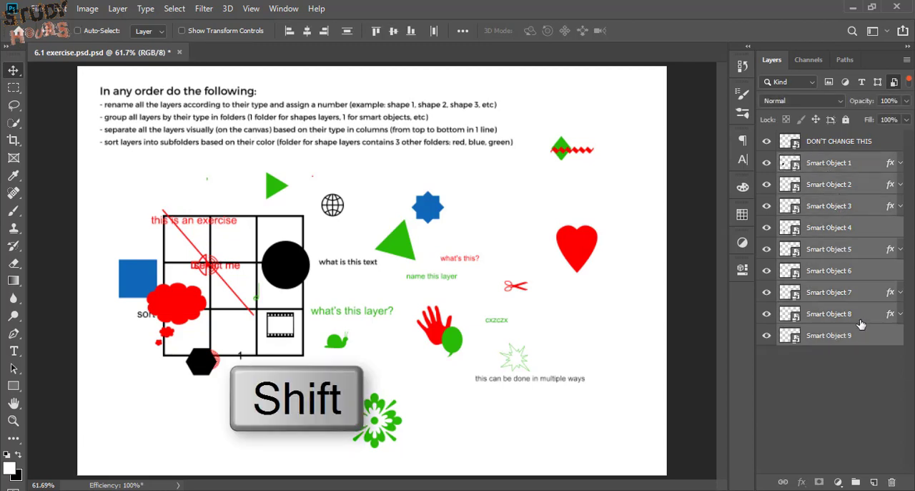
key(ctrl+g)
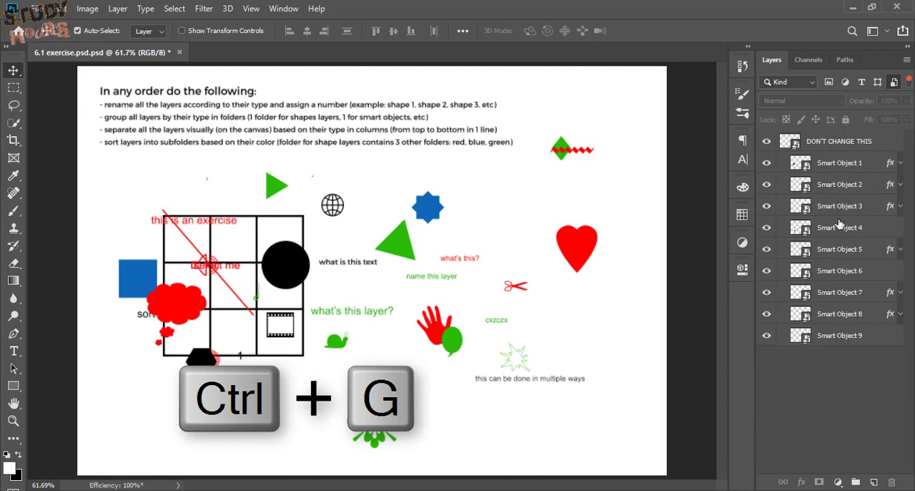
Filter the layer list to shape layers and group Sharp layer 1 through Sharp layer 9
click(878, 82)
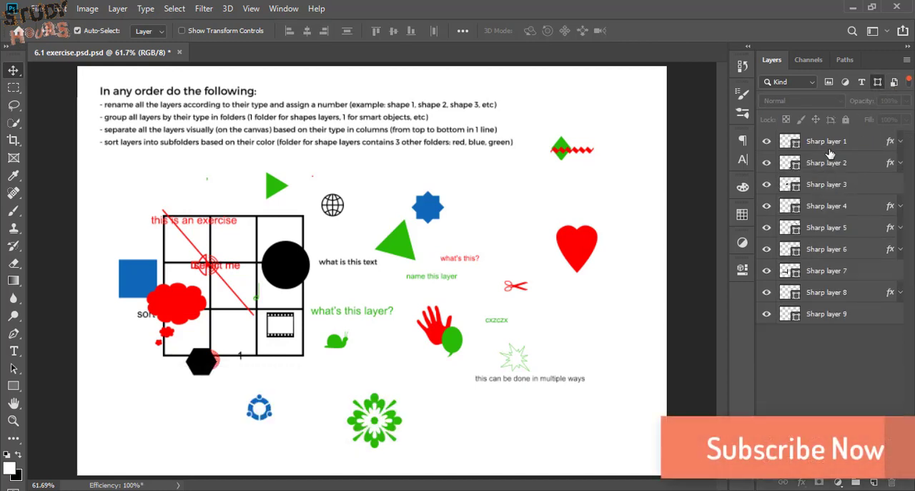
click(828, 146)
shift+click(826, 315)
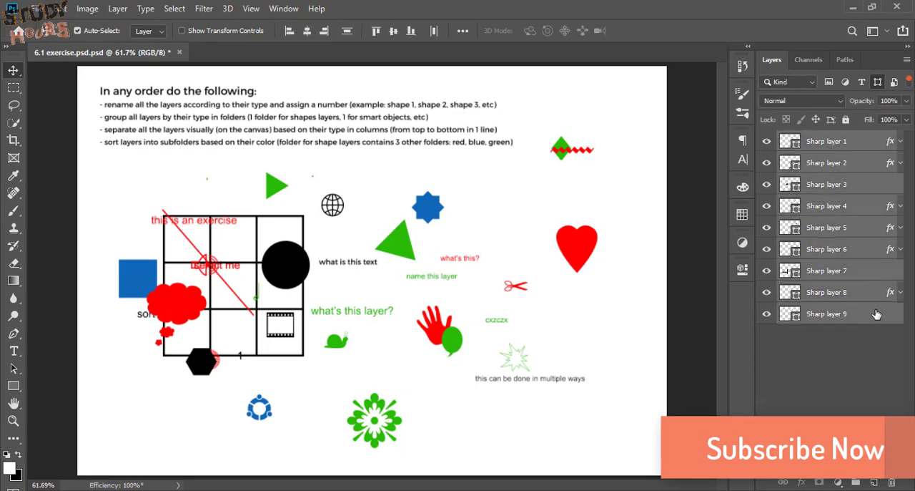
key(ctrl+g)
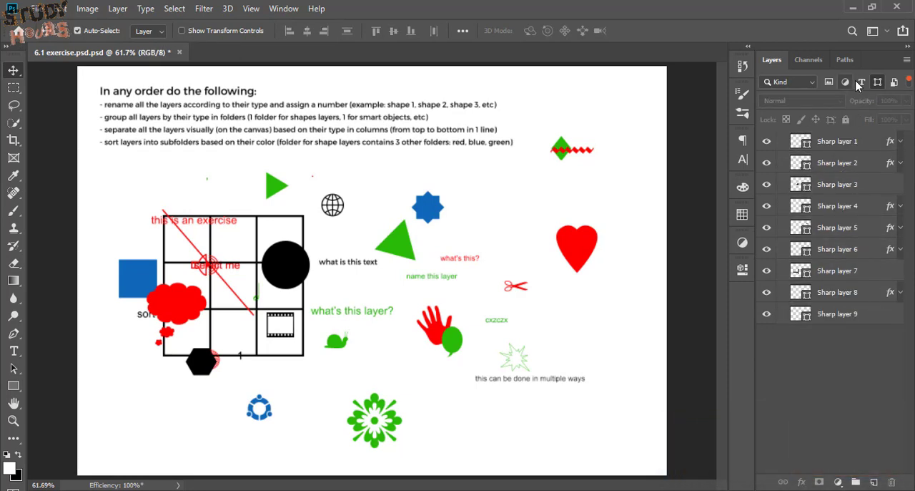
Filter the layer list to text layers and group Text 1 through Text 9
click(878, 81)
click(861, 81)
click(822, 140)
shift+click(870, 320)
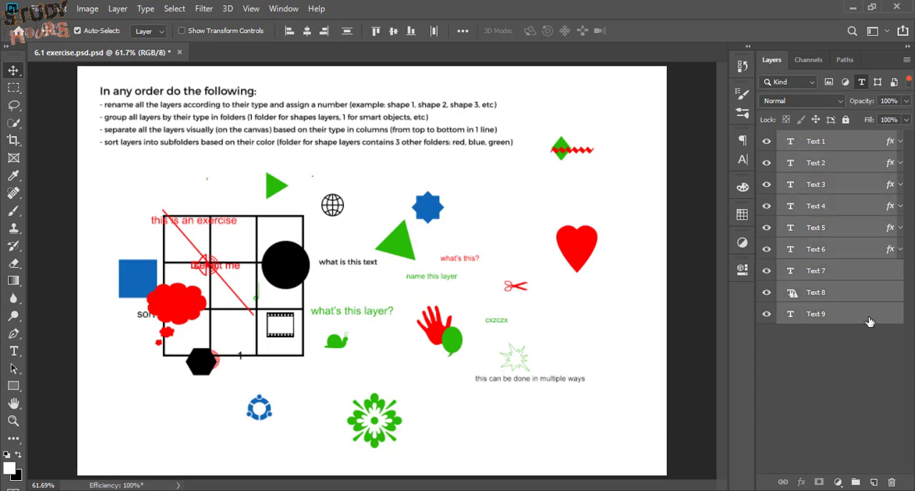
key(ctrl+g)
Filter to pixel layers, group Ruster Layer 1 through Ruster Layer 9 without Layer 0, and clear the layer filter
click(862, 81)
click(846, 81)
click(845, 82)
click(829, 81)
click(823, 147)
shift+click(833, 314)
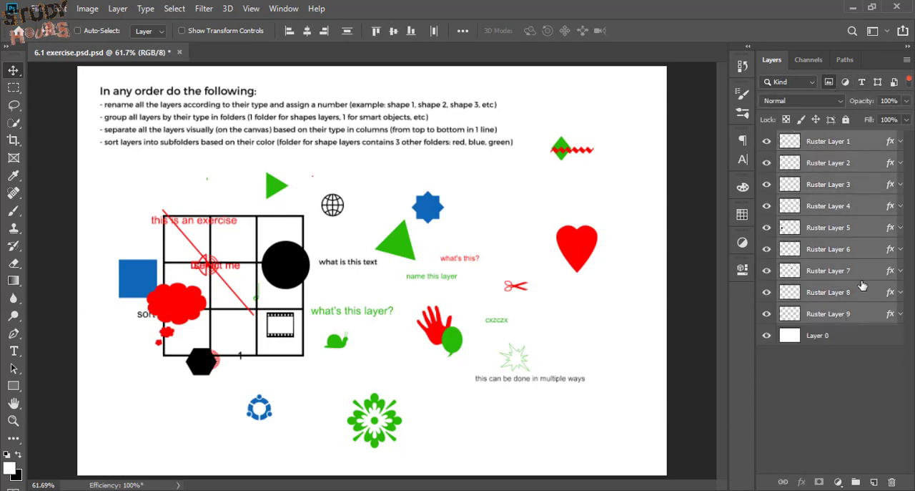
key(ctrl+g)
click(828, 82)
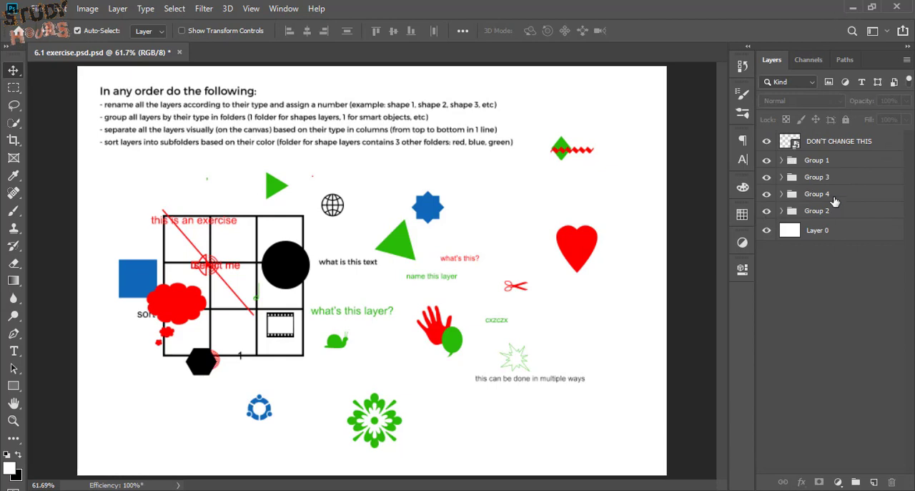
Check the contents of Group 1 and rename this smart object folder as "Smart Object"
click(782, 160)
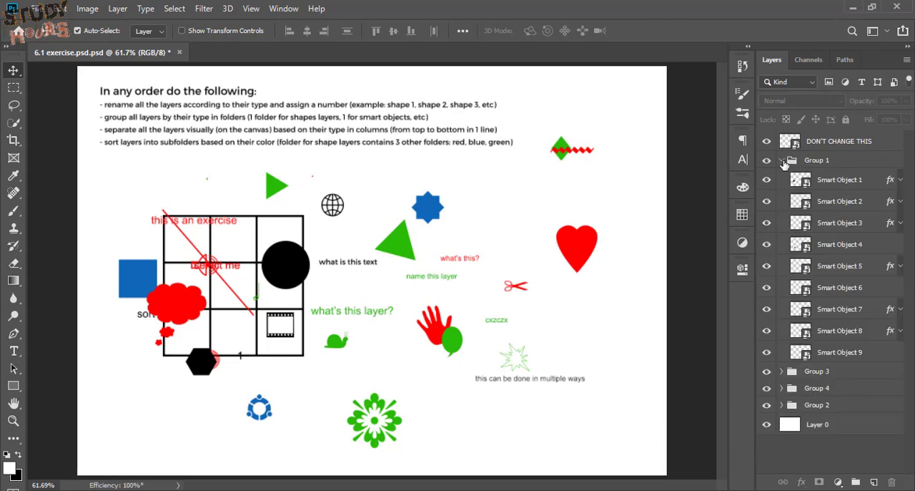
click(783, 161)
double_click(818, 161)
text(s)
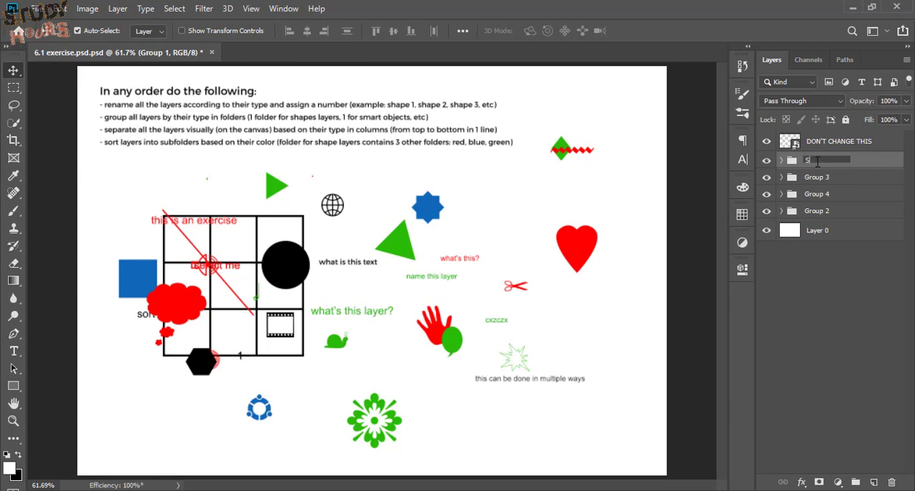
text(mart Object)
key(Return)
Check the contents of Group 3 and rename this text folder as "Text layer"
click(782, 177)
click(781, 177)
double_click(816, 177)
text(Tes)
text(t layer)
key(Return)
Check the contents of Group 4 and rename this pixel layer folder as "Ruster layer"
click(782, 193)
click(782, 194)
double_click(816, 193)
text(Ruster layer)
key(Return)
Check the contents of Group 2 and rename this shape folder as "Shape Layer"
click(782, 210)
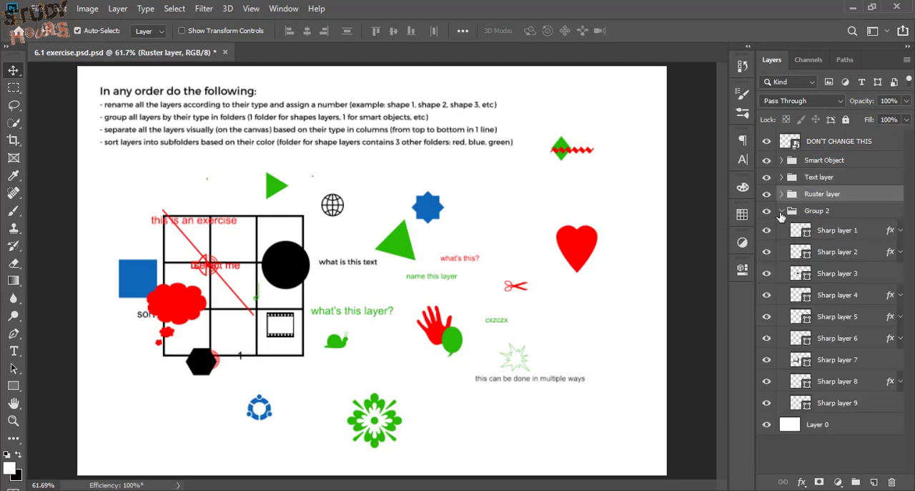
click(782, 210)
double_click(816, 210)
text(Shape Layer)
key(Return)
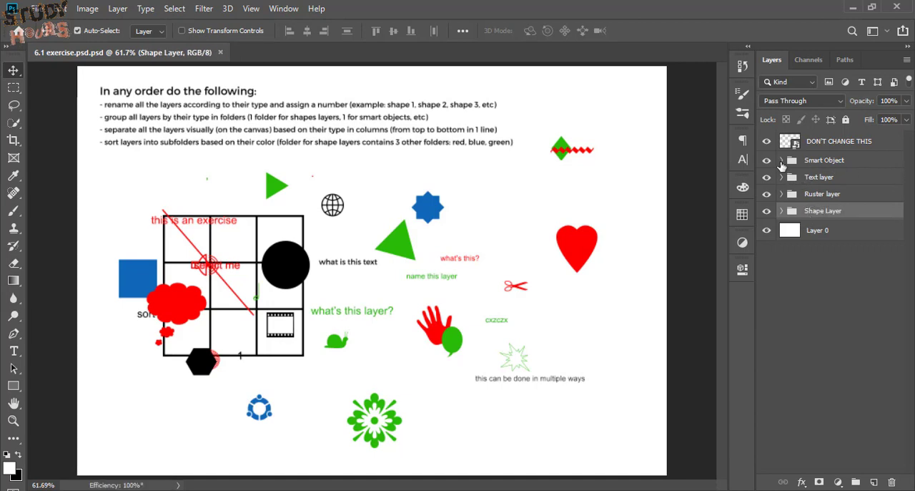
Align the left edges of all nine smart objects in the Smart Object folder
click(782, 160)
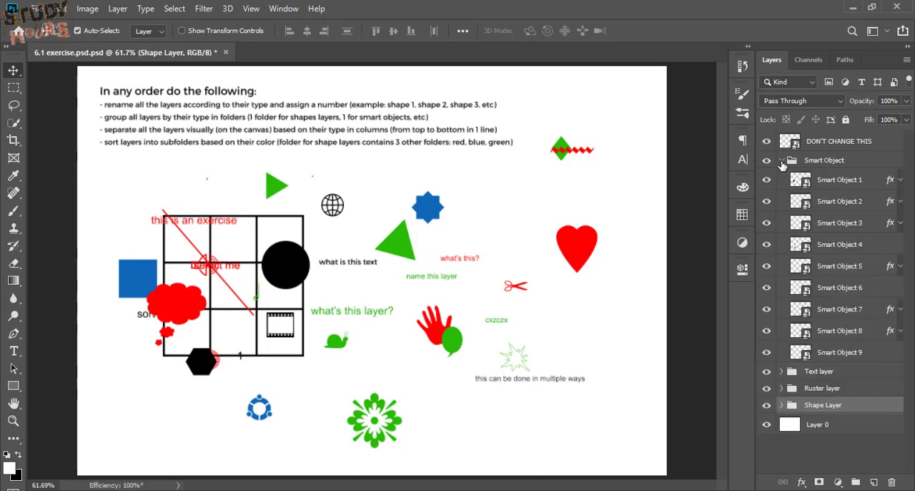
click(837, 183)
shift+click(851, 354)
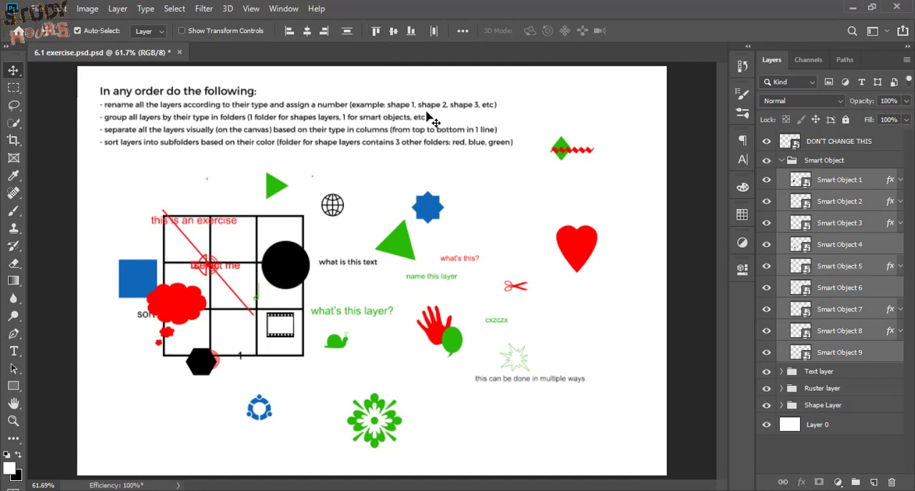
click(291, 33)
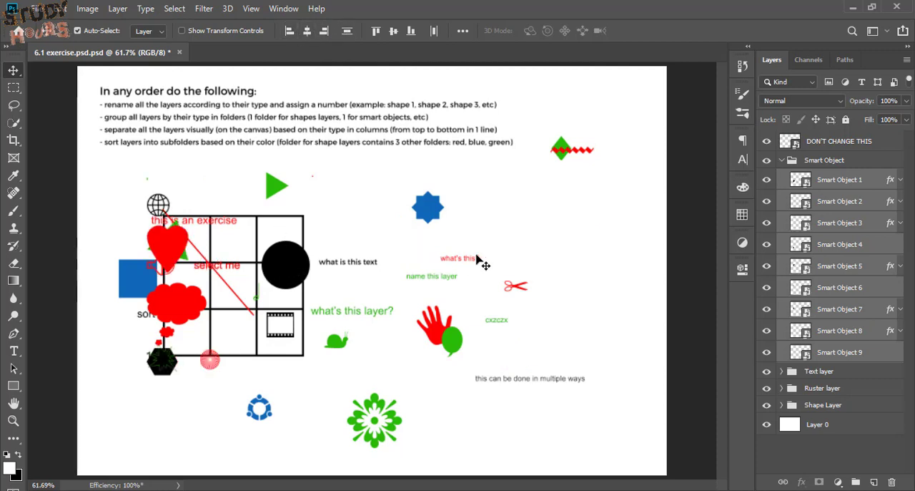
Move the left-aligned smart objects further left so they form a column along the canvas's left margin
drag(172, 255, 129, 264)
click(208, 405)
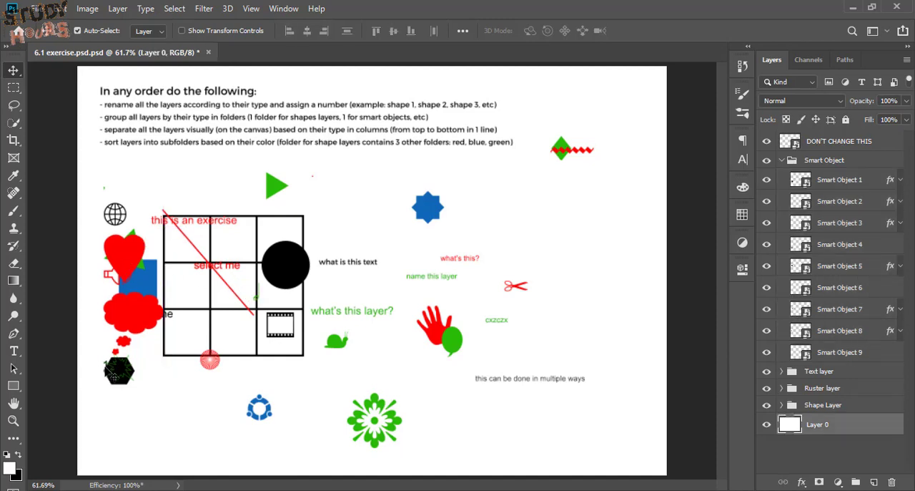
Lock the white background layer, Layer 0, and turn off automatic layer selection for the Move tool
click(828, 354)
click(359, 381)
mouse_move(359, 381)
mouse_down()
mouse_move(341, 427)
mouse_move(359, 398)
mouse_up()
key(ctrl+z)
click(847, 119)
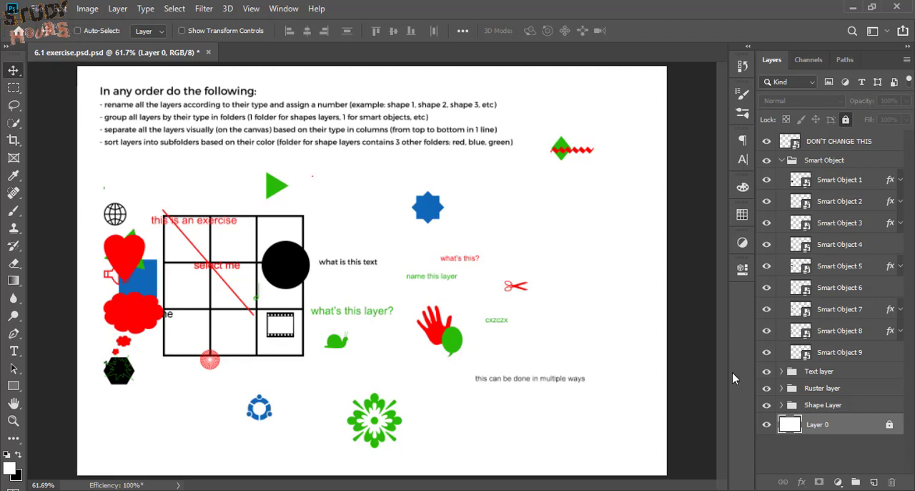
Move Smart Object 9 to the foot of its column and distribute all nine smart objects vertically
click(851, 358)
drag(321, 370, 314, 456)
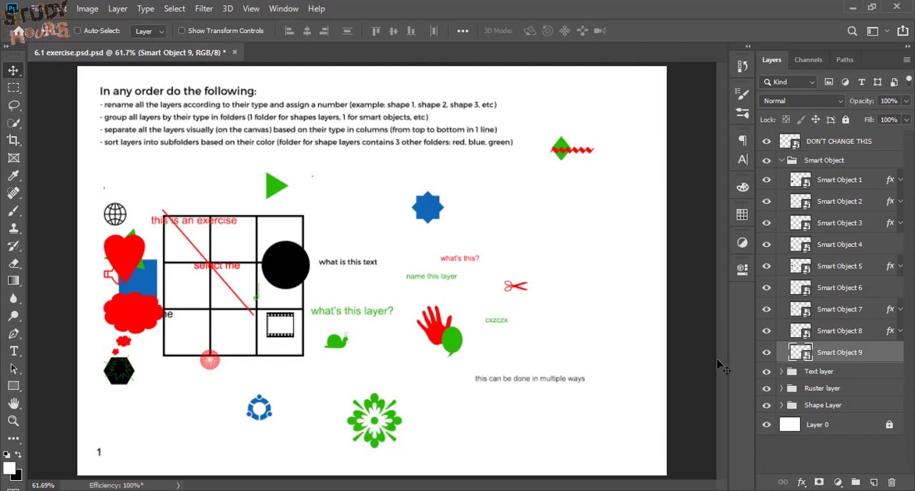
shift+click(844, 189)
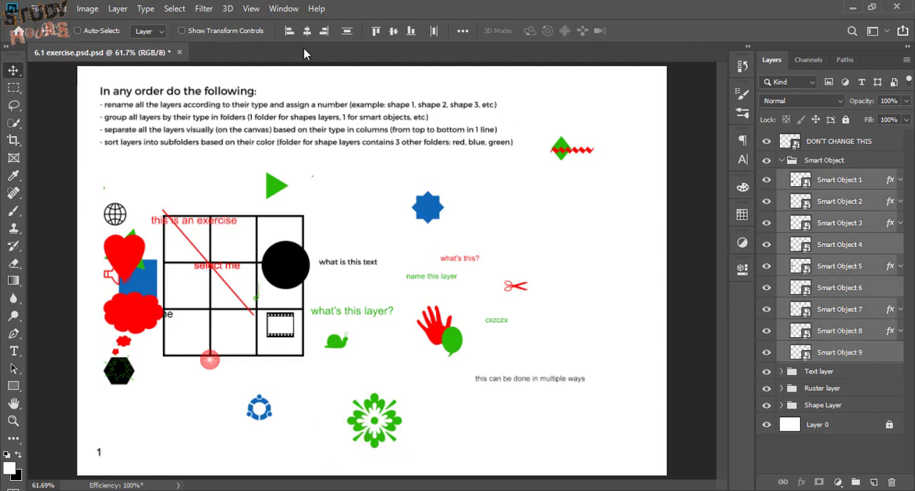
click(348, 31)
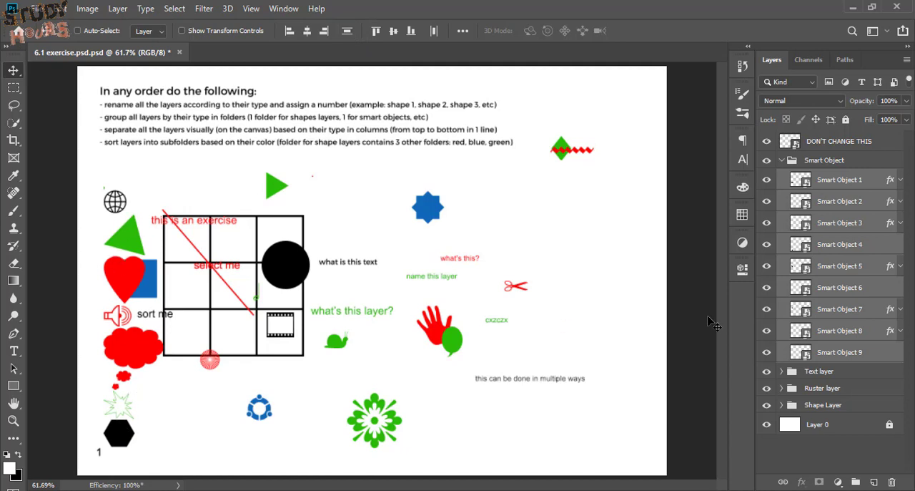
Left-align the nine layers in the Text layer folder and move them into a column beside the smart objects
click(781, 160)
click(792, 183)
click(782, 177)
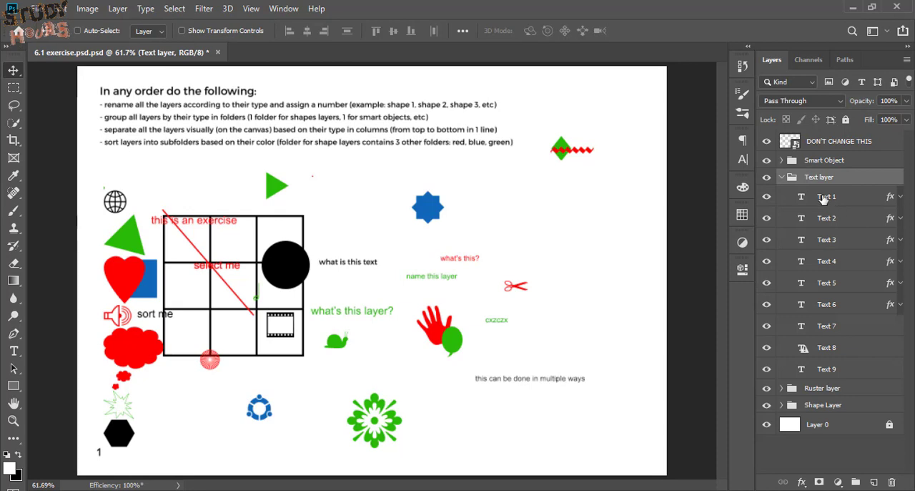
click(824, 197)
shift+click(828, 369)
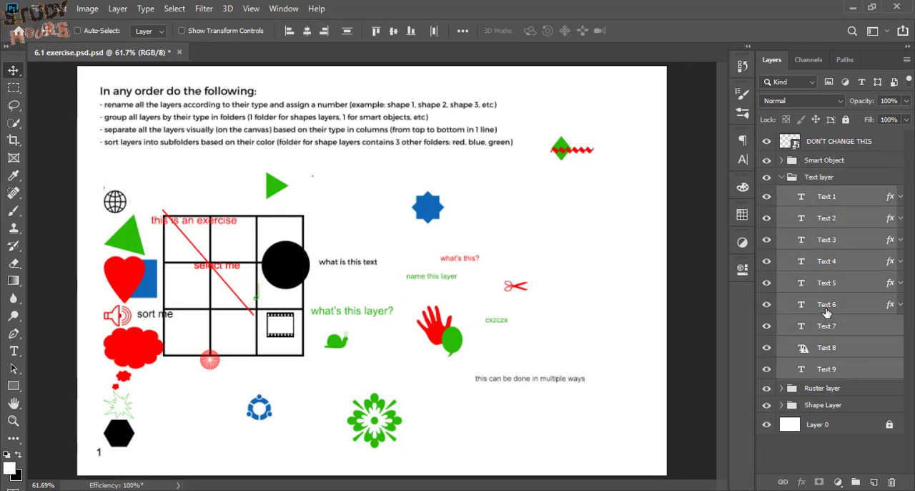
click(290, 31)
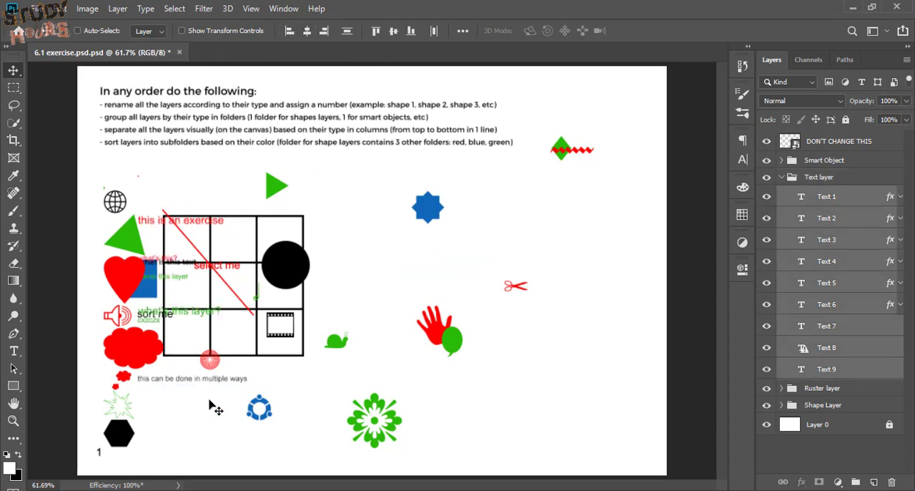
drag(172, 231, 256, 231)
Move Text 9 to the bottom of the canvas and distribute all nine text layers vertically
click(822, 373)
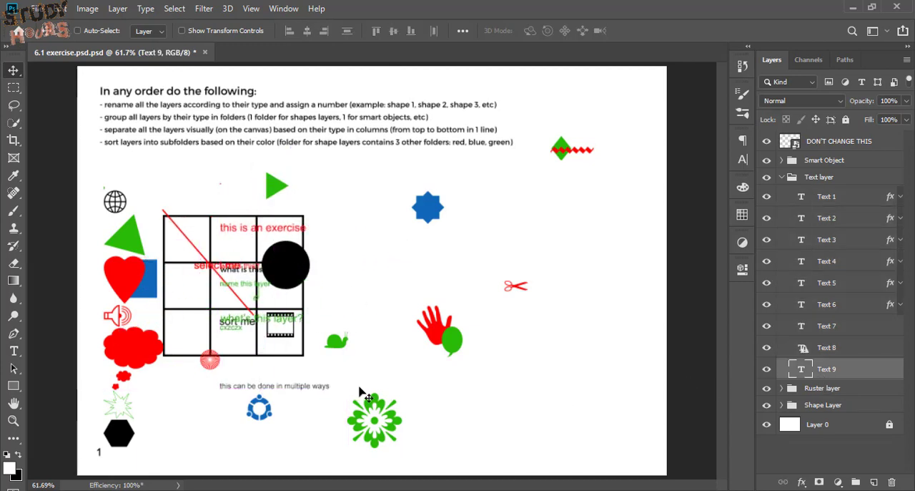
drag(296, 382, 291, 471)
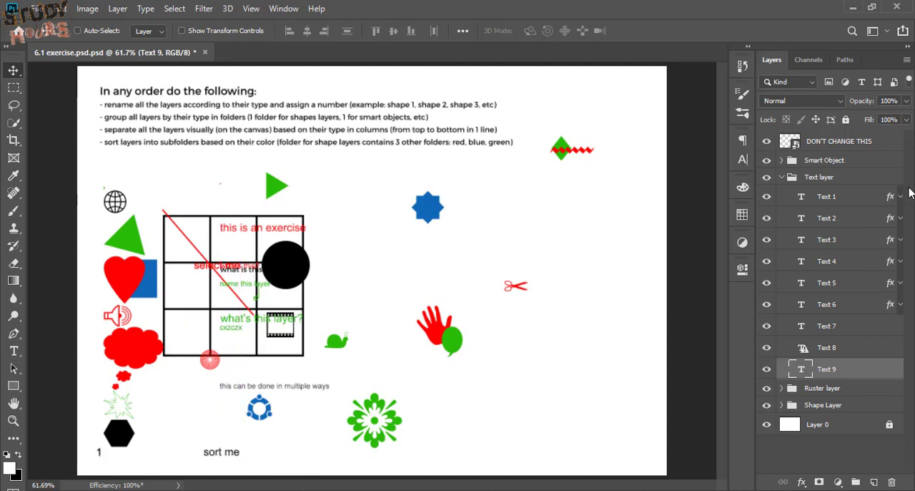
shift+click(836, 202)
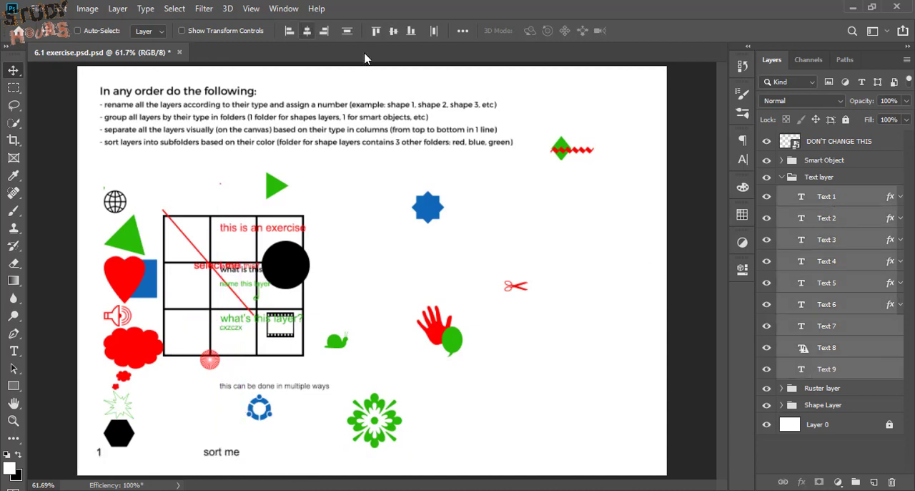
click(345, 32)
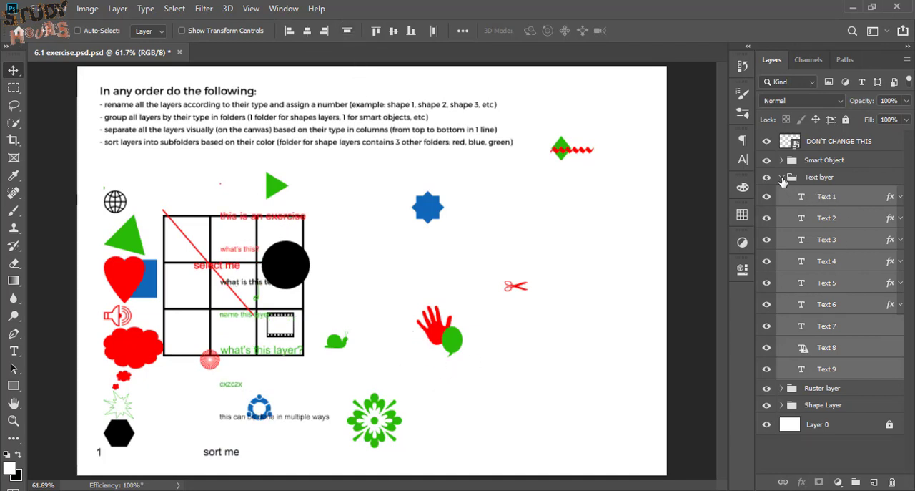
Left-align Ruster Layers 1 to 9 and move them into a third column to the right of the texts
click(782, 177)
click(782, 197)
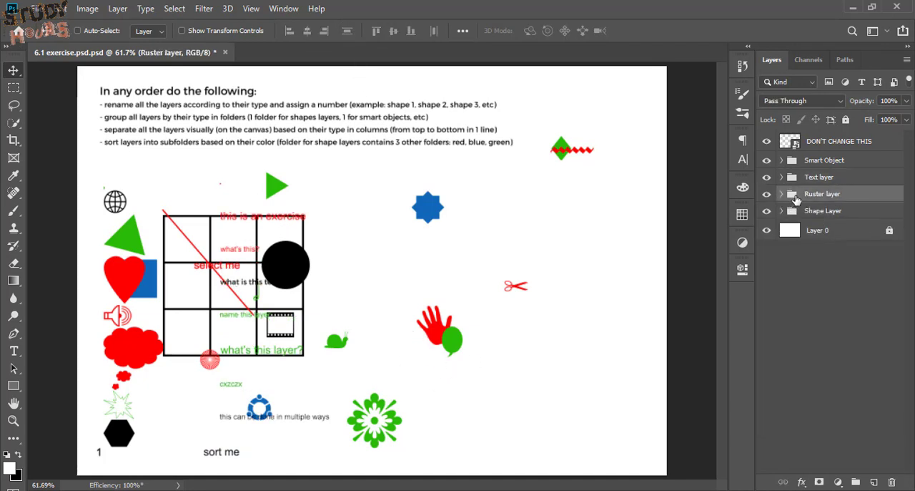
click(781, 193)
click(831, 219)
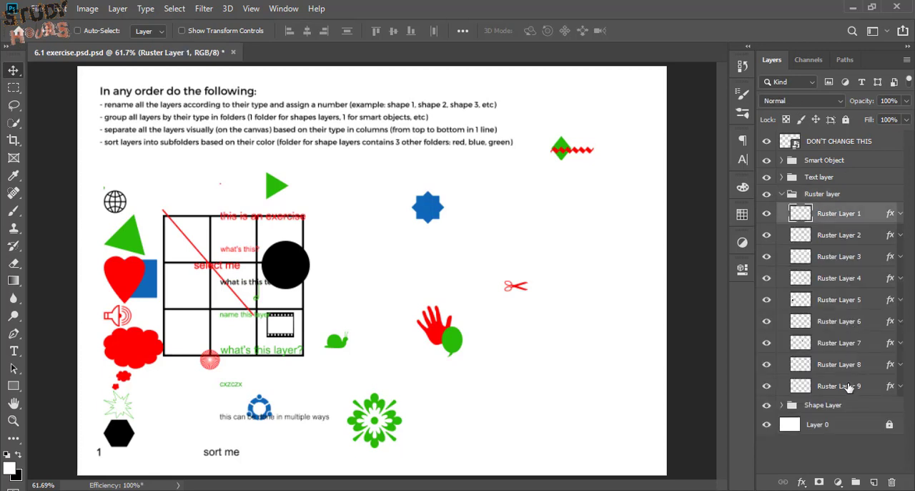
shift+click(849, 386)
click(291, 33)
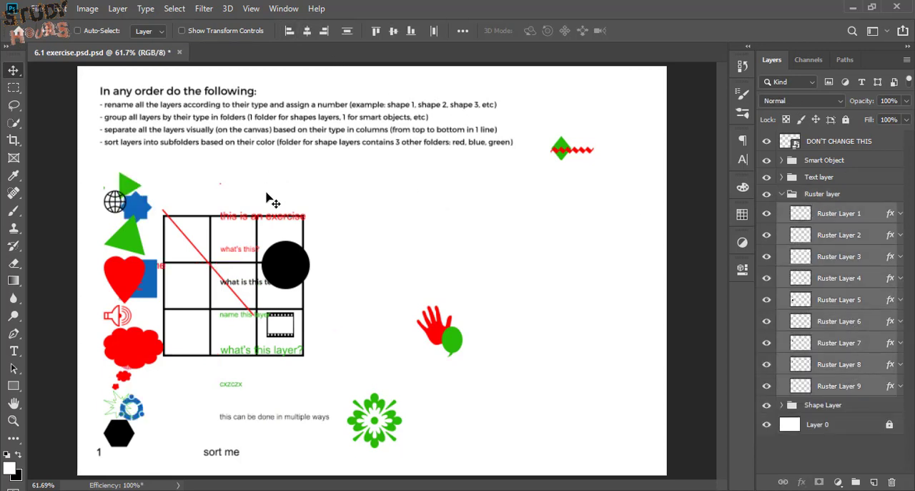
drag(145, 192, 389, 210)
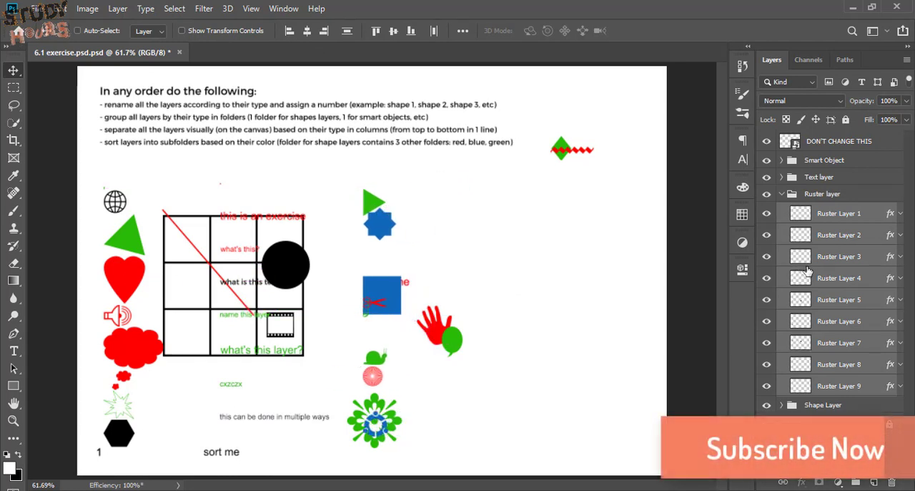
Move Ruster Layer 9 to the bottom of the canvas and distribute all nine raster layers vertically
click(848, 387)
drag(506, 392, 506, 487)
key(ctrl+z)
drag(516, 213, 511, 381)
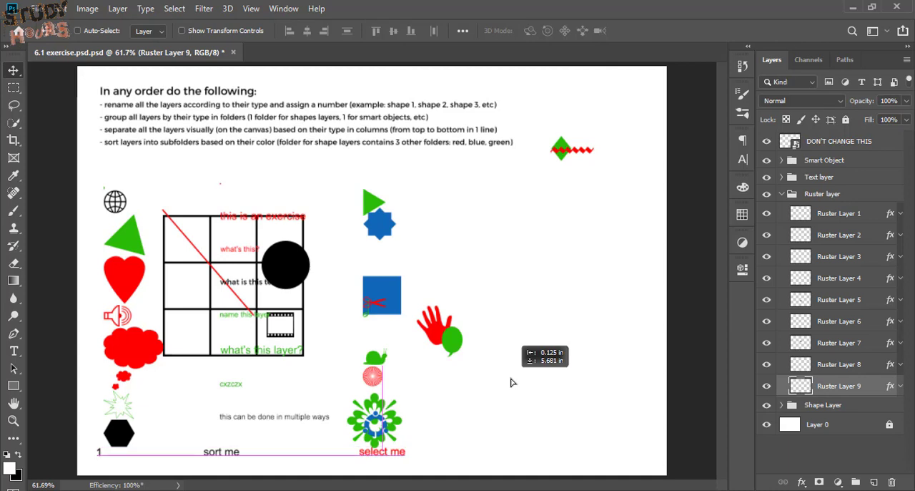
shift+click(838, 218)
click(348, 31)
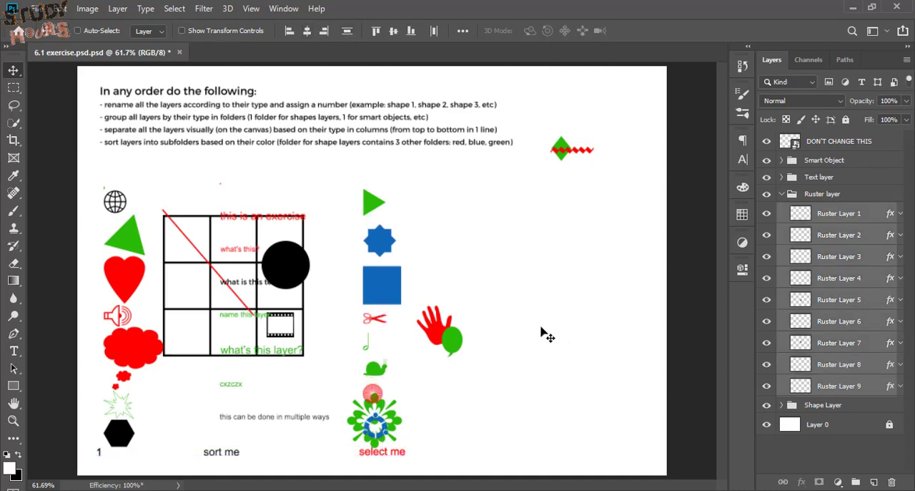
Left-align Sharp layers 1 to 9 in the Shape Layer folder and move them into a fourth column
click(783, 195)
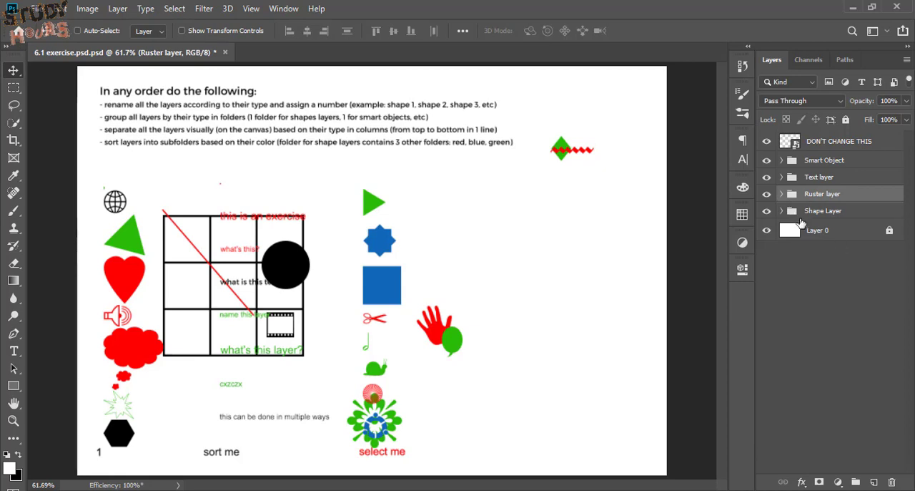
click(782, 211)
click(825, 238)
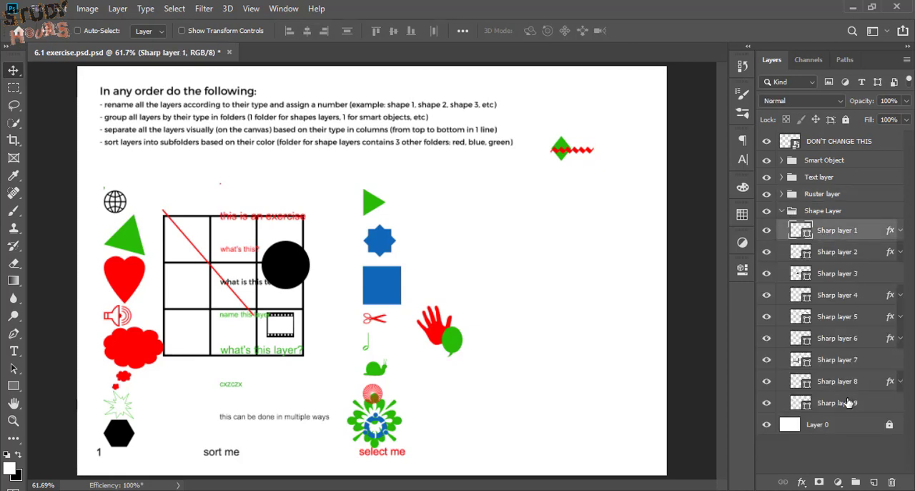
shift+click(848, 403)
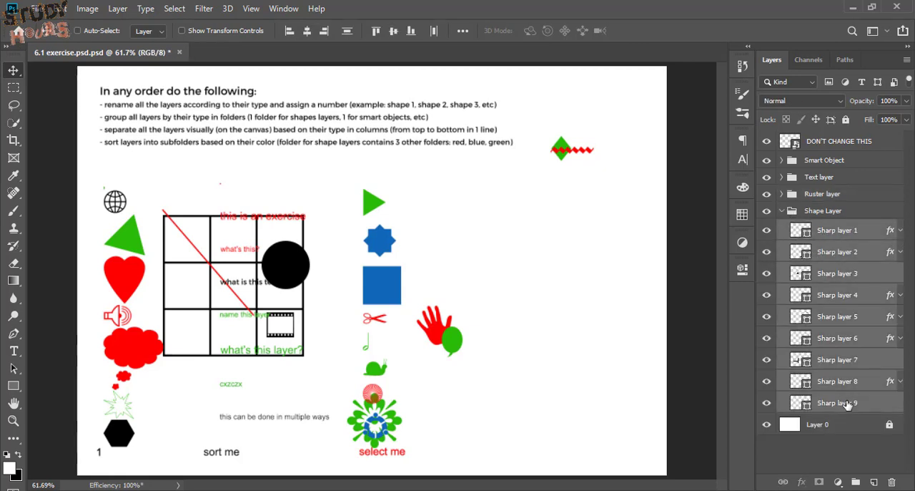
click(290, 31)
drag(214, 179, 547, 195)
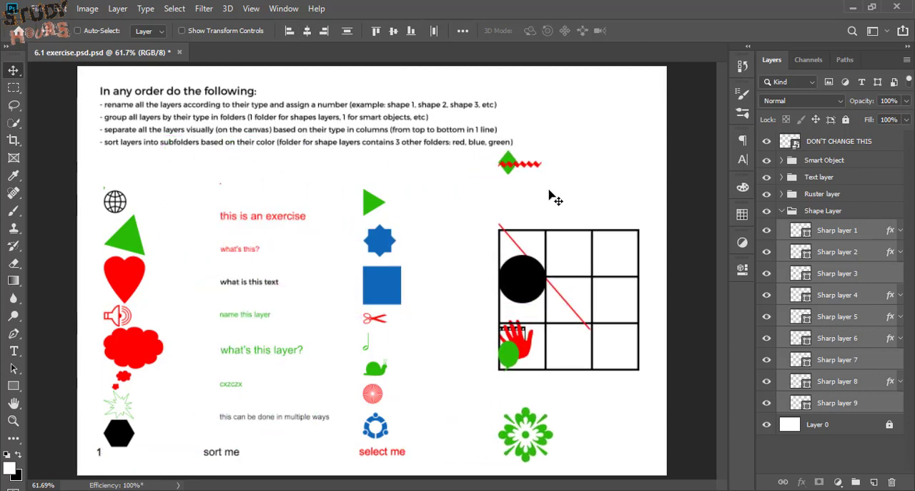
Move Sharp layer 9 to the bottom of the canvas, distribute all nine shape layers vertically and collapse their folder
click(840, 404)
drag(608, 163, 612, 271)
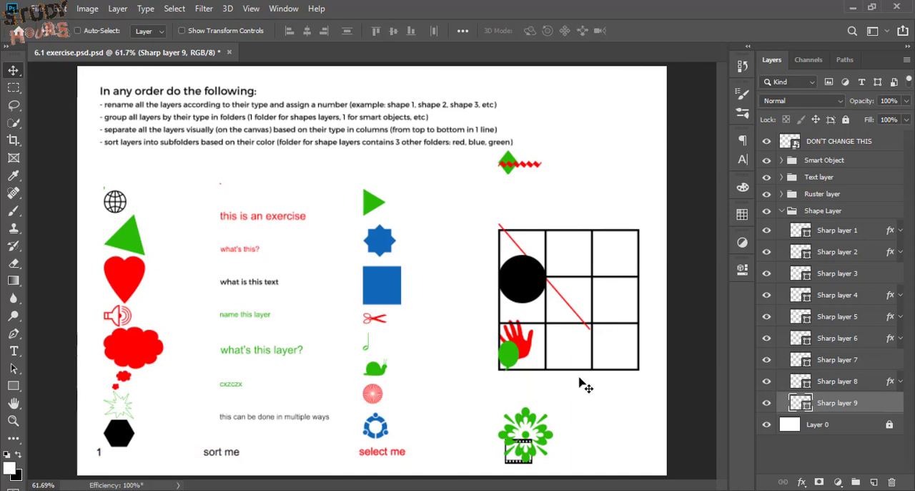
shift+click(828, 231)
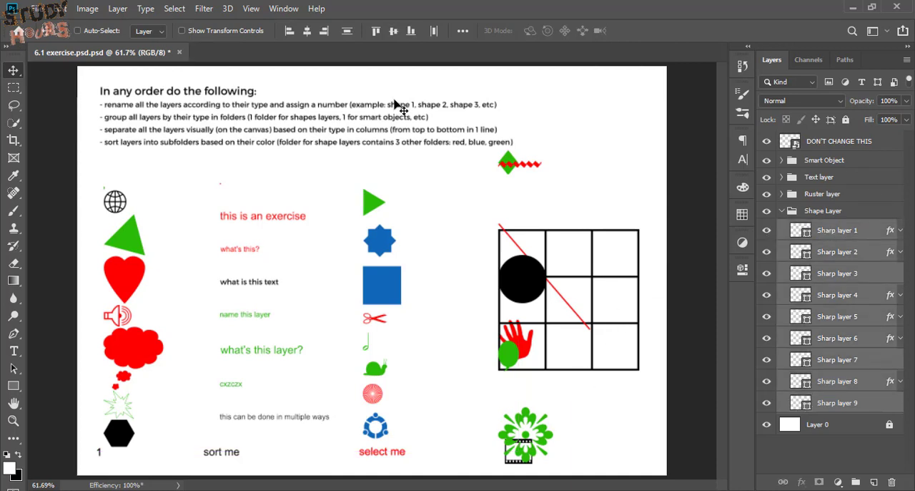
click(348, 31)
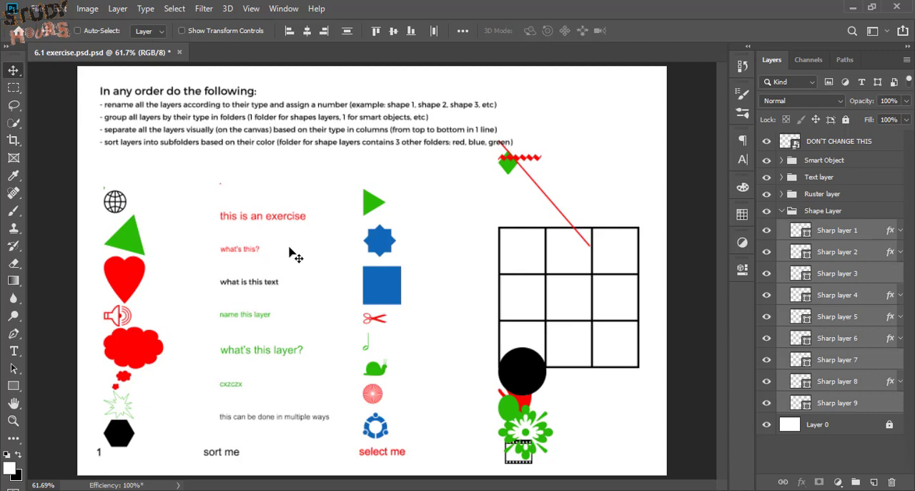
click(789, 211)
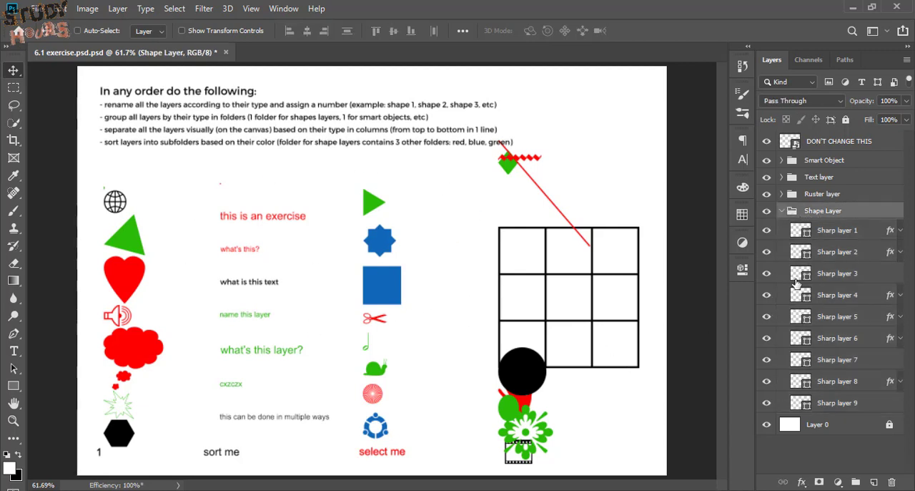
click(781, 211)
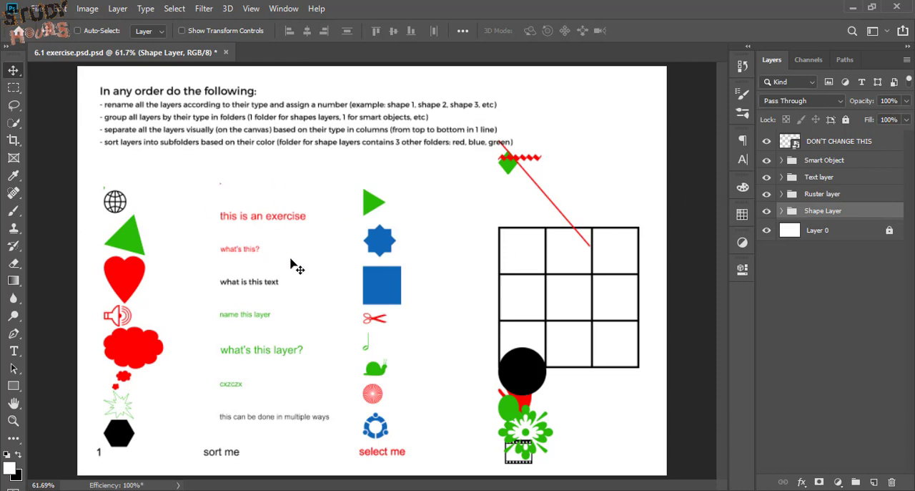
Magnify the tiny green mark above the globe icon and select it to identify its layer
key(ctrl)
key(z)
click(220, 184)
click(186, 184)
click(196, 182)
mouse_move(207, 187)
mouse_down()
mouse_move(201, 160)
mouse_move(199, 191)
mouse_up()
drag(124, 183, 641, 350)
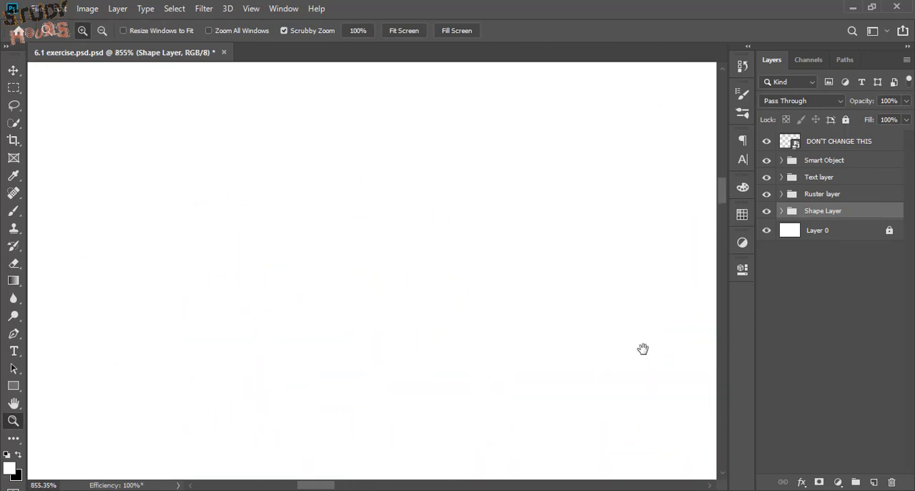
drag(291, 217, 337, 24)
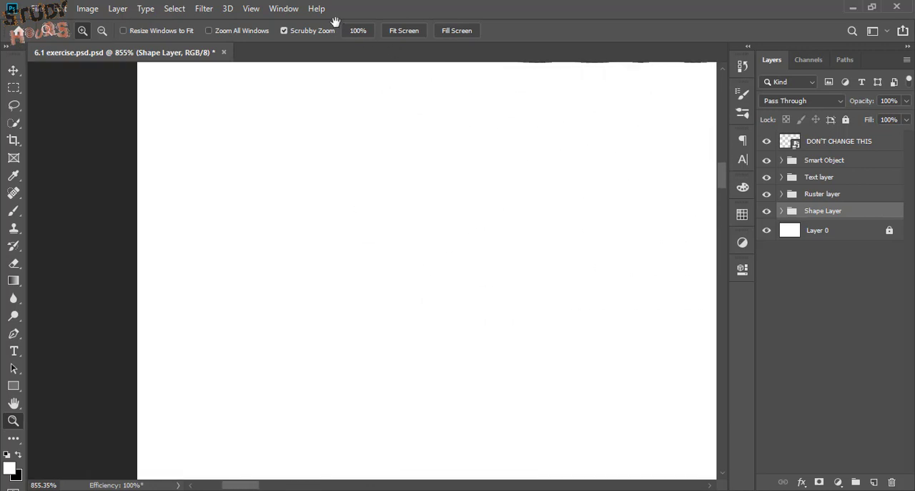
drag(482, 331, 398, 78)
drag(332, 310, 273, 276)
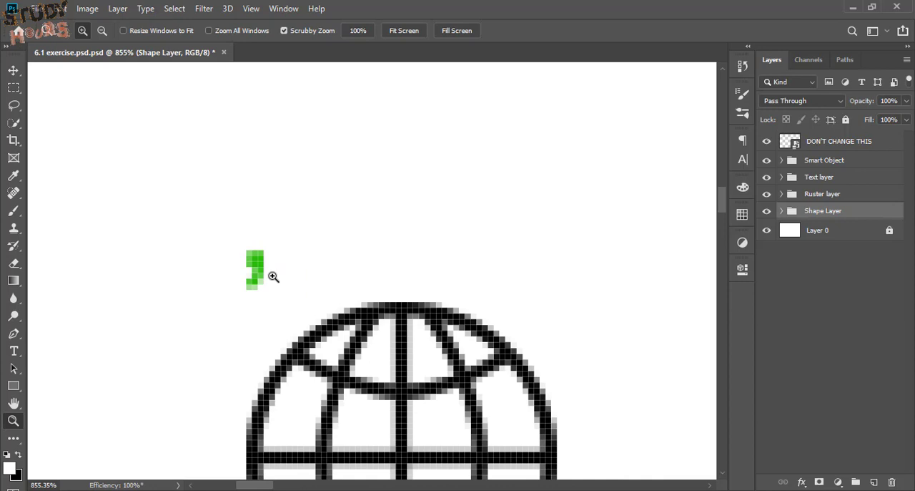
key(v)
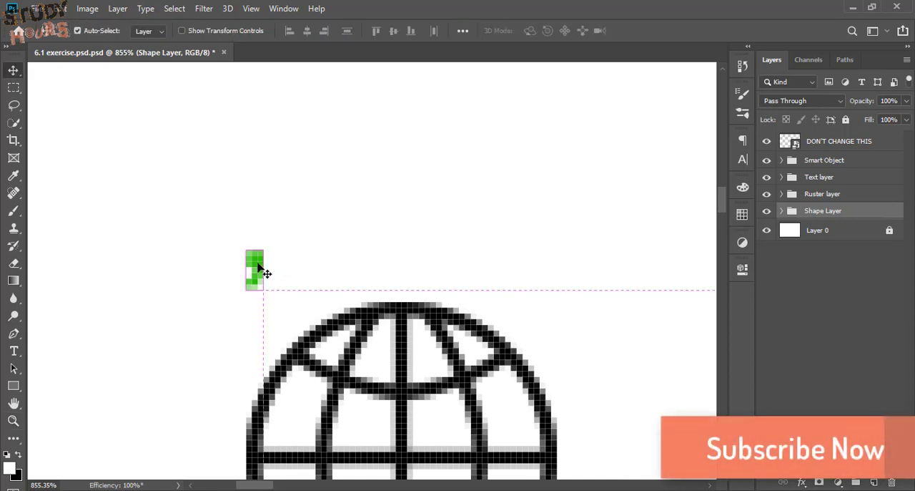
ctrl+click(261, 268)
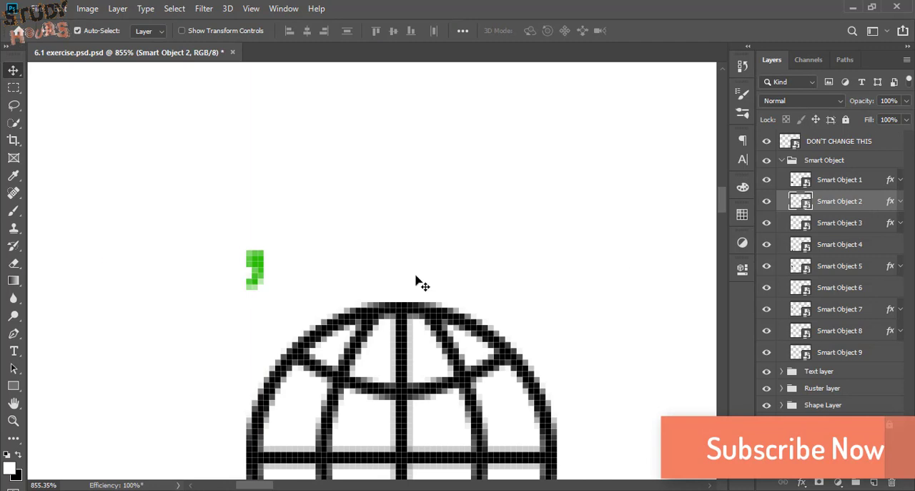
View the canvas at 100% and select the small red mark and the red texts heading the text column
key(ctrl+1)
drag(327, 277, 507, 423)
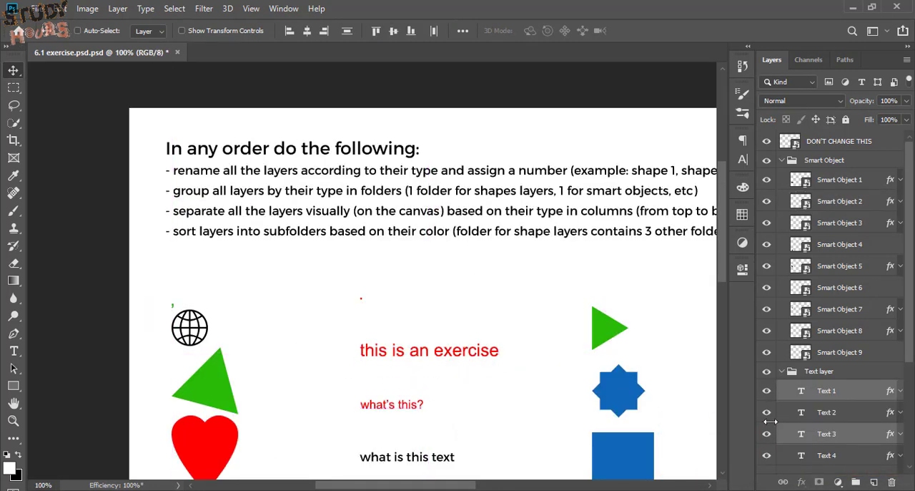
key(ctrl)
drag(337, 276, 493, 285)
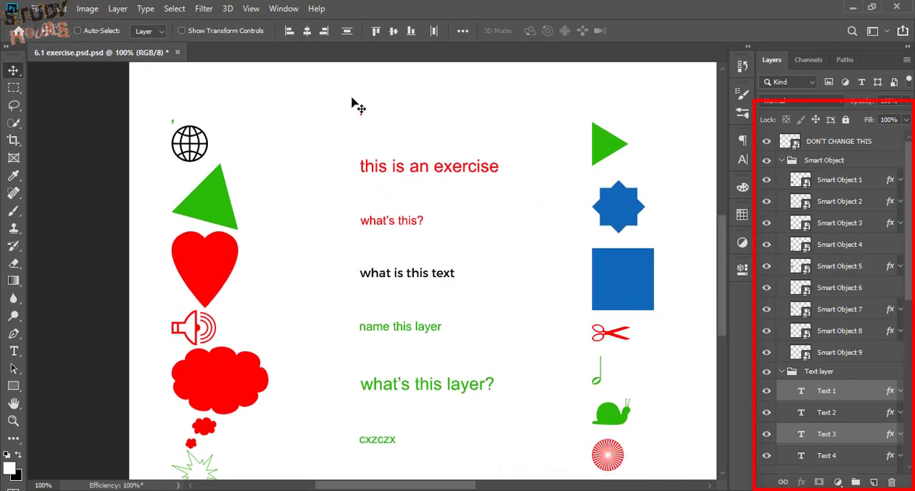
drag(333, 93, 505, 240)
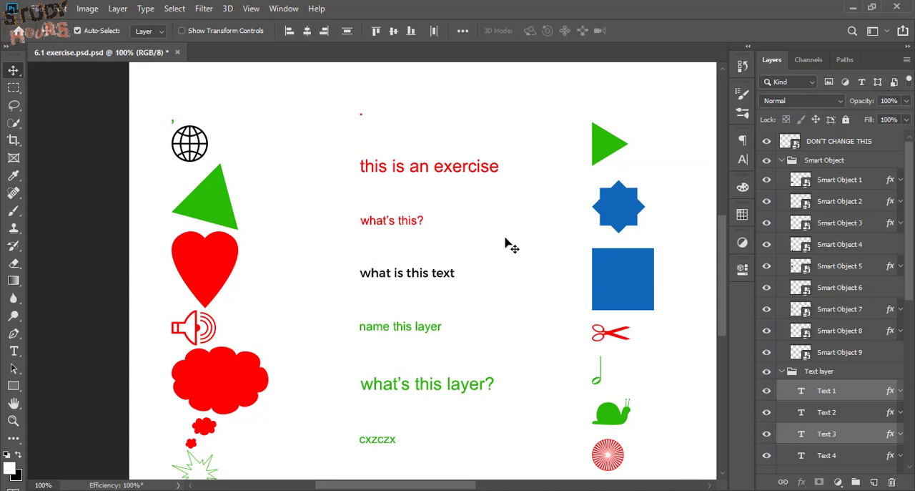
Group the selected red text layers into a subfolder named red and shift the group slightly down and left
scroll(512, 246, down, 1)
scroll(851, 338, down, 1)
scroll(851, 343, down, 3)
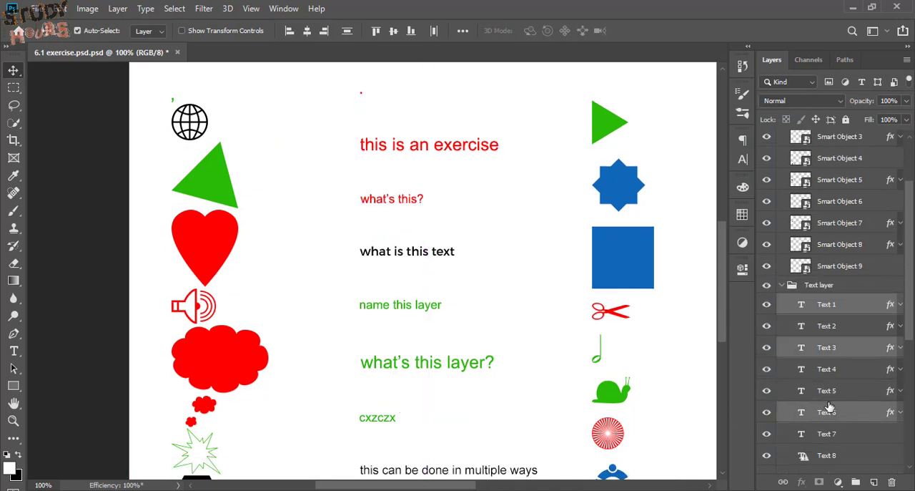
key(ctrl+g)
double_click(830, 302)
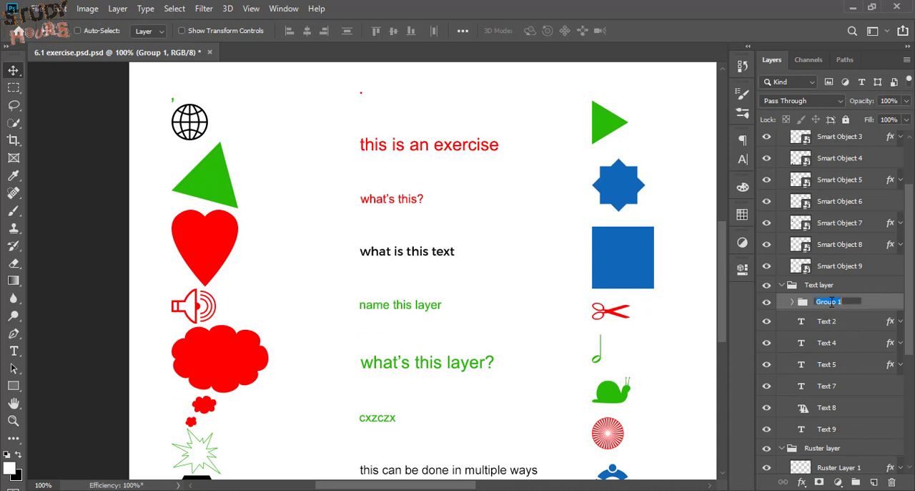
key(Return)
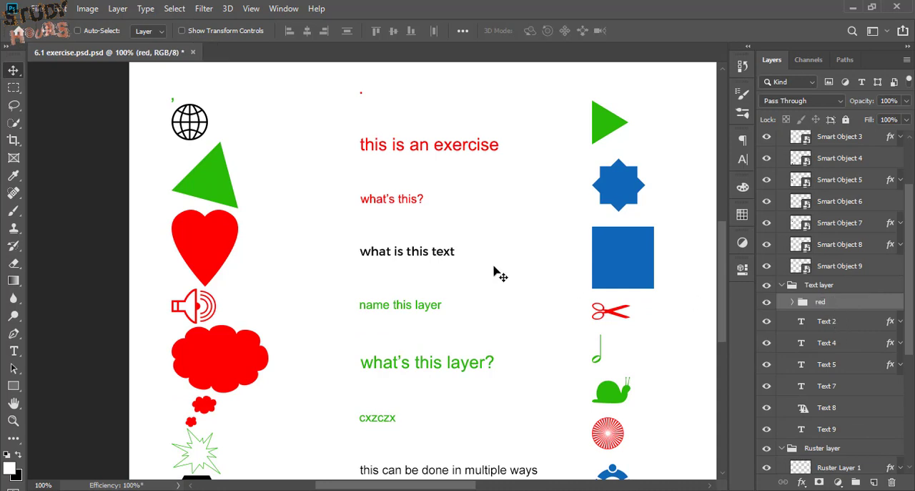
scroll(459, 274, down, 1)
drag(500, 265, 476, 295)
double_click(404, 279)
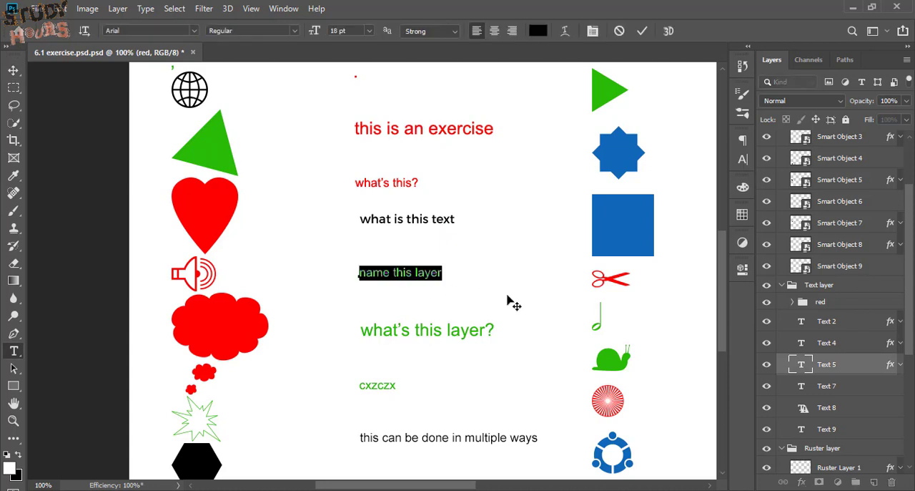
click(398, 266)
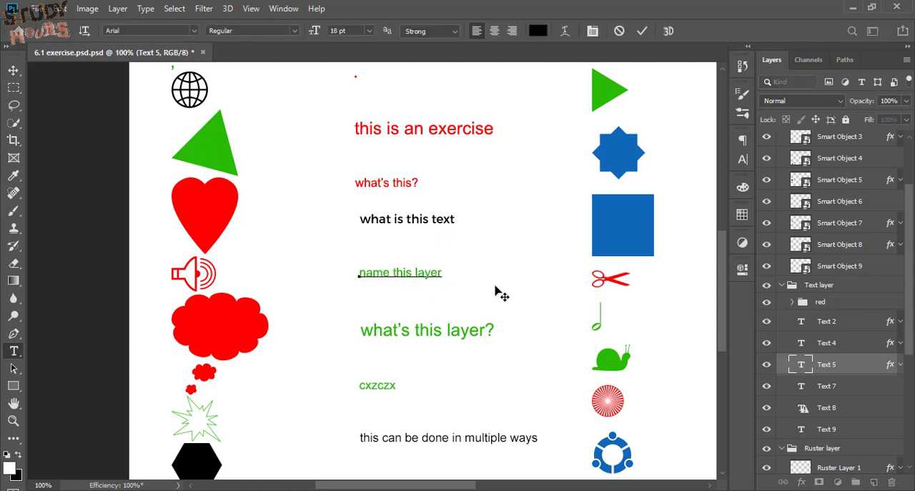
click(14, 71)
Group the three green text layers into a subfolder named green inside the Text layer folder
drag(331, 268, 431, 412)
key(ctrl+g)
double_click(828, 318)
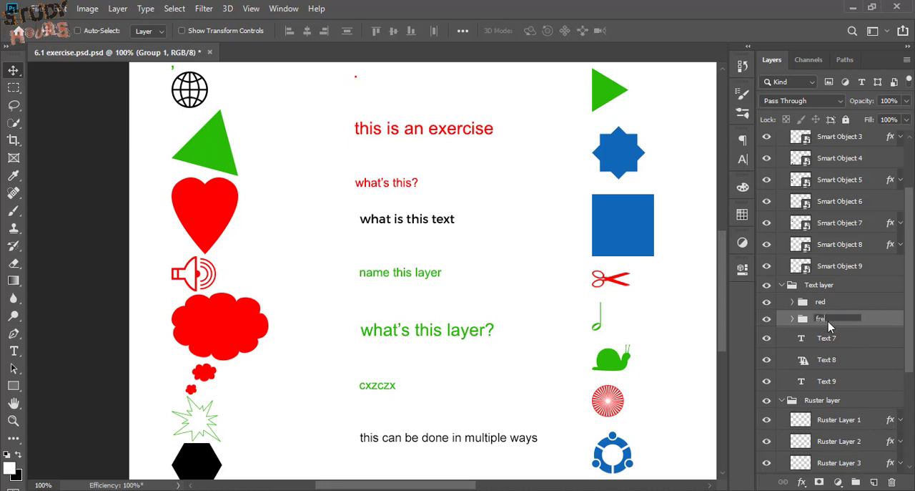
text(green)
key(Return)
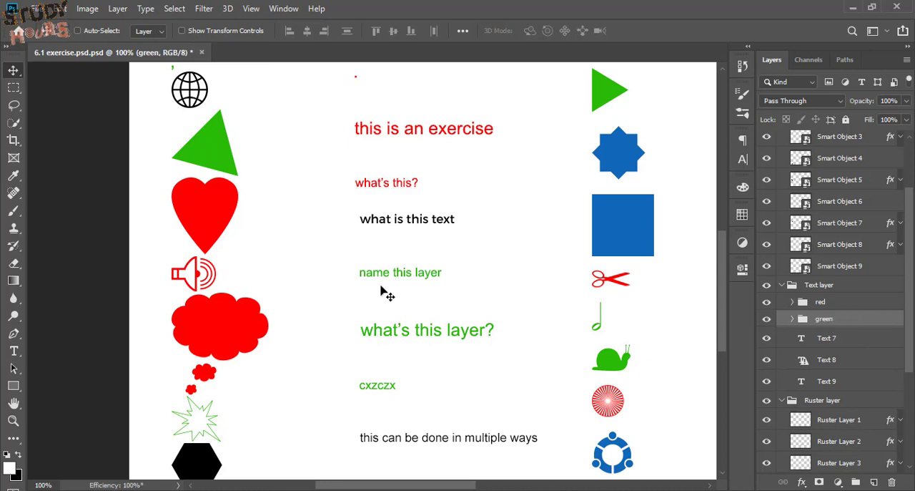
Group the black text layers Text 7, 8 and 9 into a subfolder named Black and collapse the Text layer folder
ctrl+click(399, 221)
ctrl+shift+click(426, 437)
scroll(425, 439, down, 2)
ctrl+shift+click(370, 454)
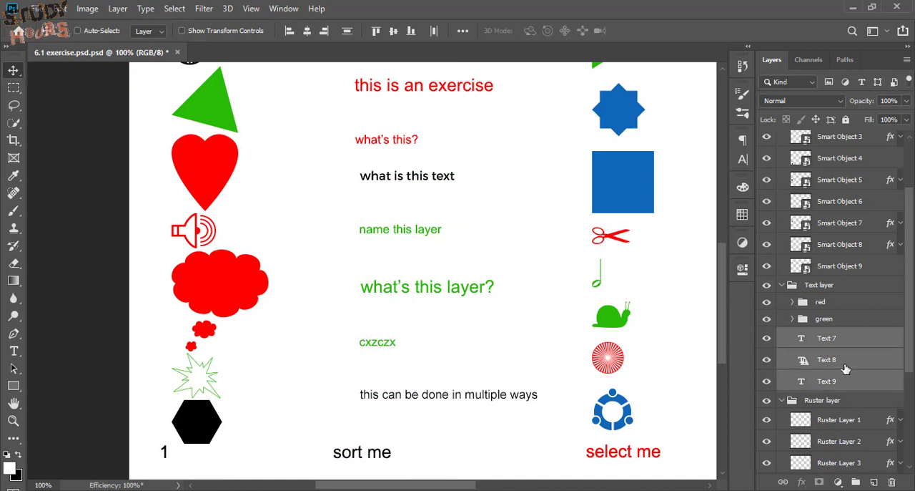
key(ctrl+g)
double_click(823, 335)
text(Black)
key(Return)
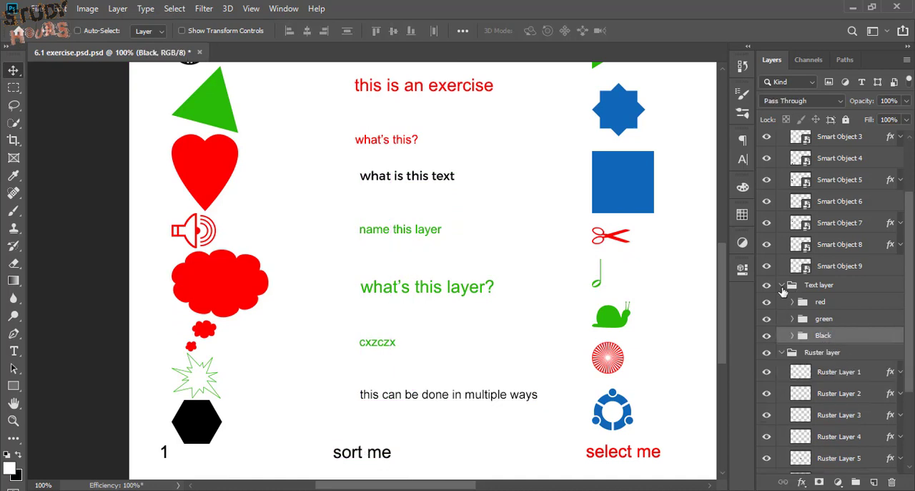
click(781, 284)
Group the green smart objects, including the triangle and starburst, into a subfolder named green
scroll(205, 303, up, 4)
ctrl+click(225, 213)
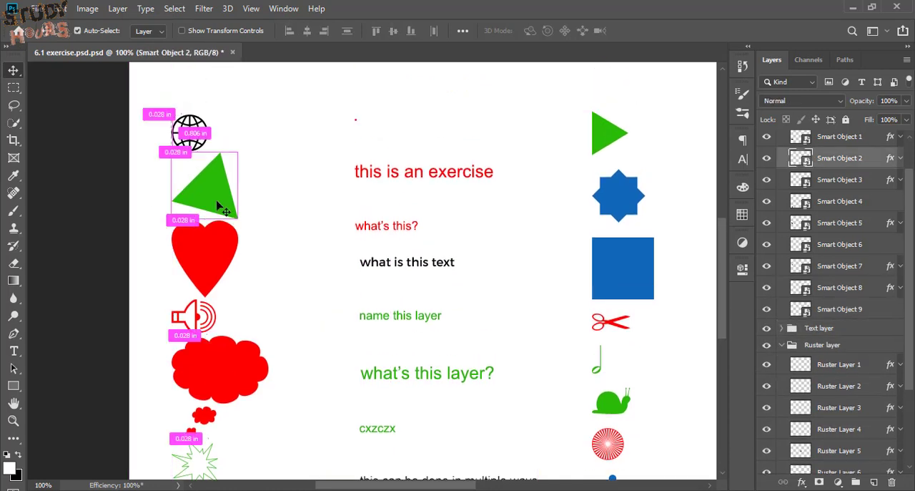
ctrl+shift+click(235, 239)
scroll(229, 454, down, 1)
ctrl+shift+click(251, 453)
key(ctrl+g)
double_click(829, 156)
text(F)
text(reen)
key(Return)
Group the red heart, speaker and cloud smart objects into a subfolder named Red and place the group in the first column
ctrl+drag(299, 225, 168, 409)
drag(307, 346, 401, 312)
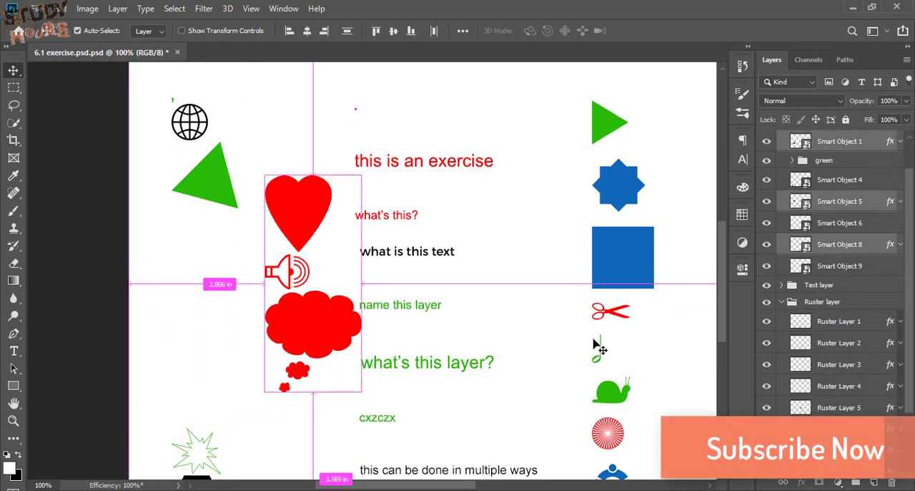
key(ctrl+g)
double_click(823, 138)
text(Red)
key(Return)
drag(333, 320, 229, 364)
Group the black hexagon, numeral 1 and globe smart objects into a subfolder named blsck
scroll(274, 349, down, 1)
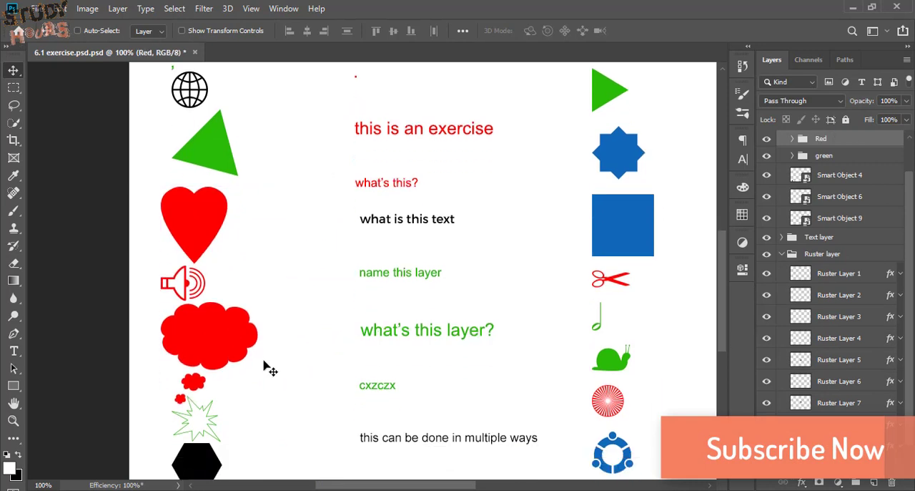
ctrl+click(204, 464)
scroll(265, 314, down, 6)
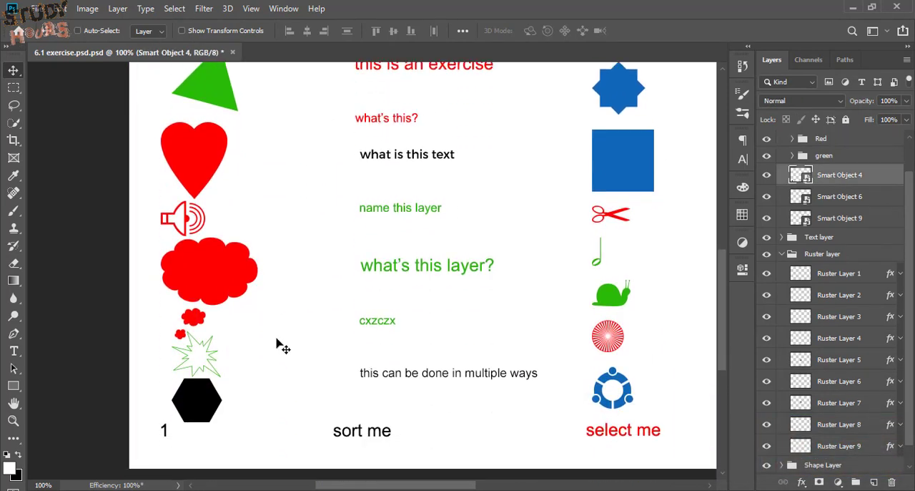
ctrl+shift+click(166, 429)
scroll(188, 372, up, 7)
scroll(204, 143, left, 1)
drag(213, 116, 215, 116)
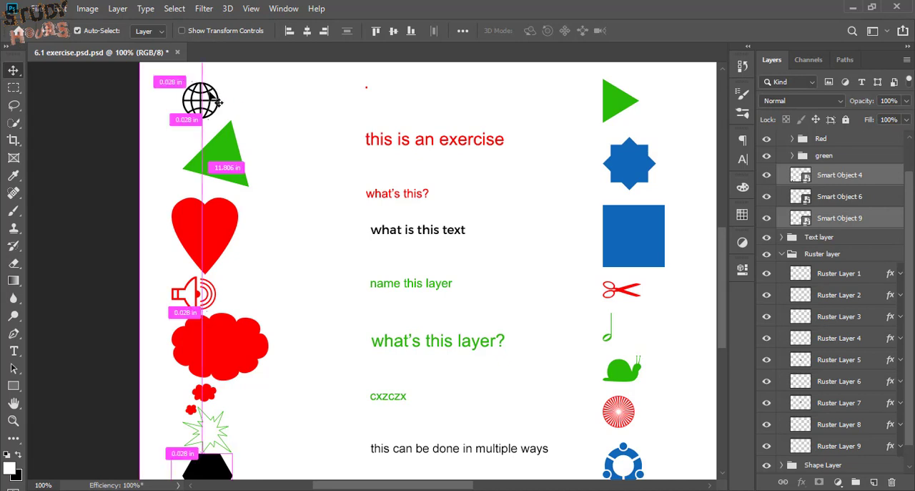
key(ctrl+g)
double_click(828, 198)
text(black)
key(Return)
Collapse the Smart Object folder and briefly check the contents of the Text layer folder
click(782, 148)
click(781, 161)
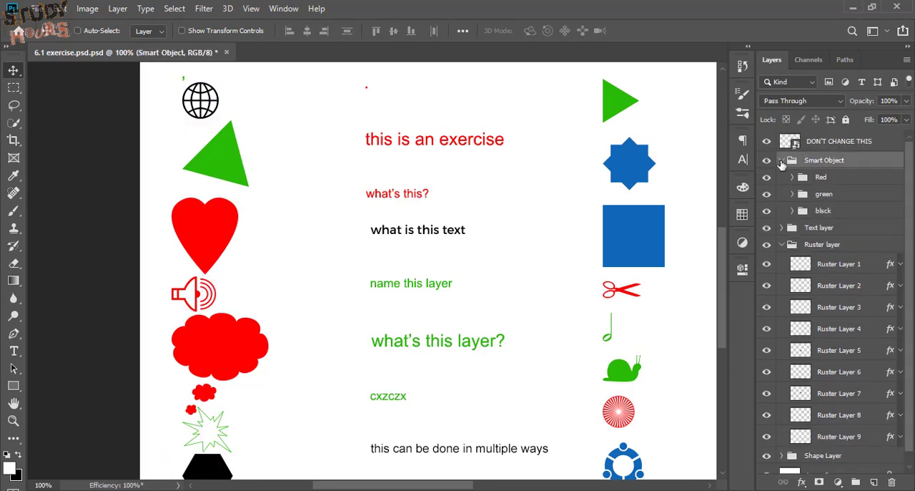
click(783, 162)
click(782, 177)
click(782, 176)
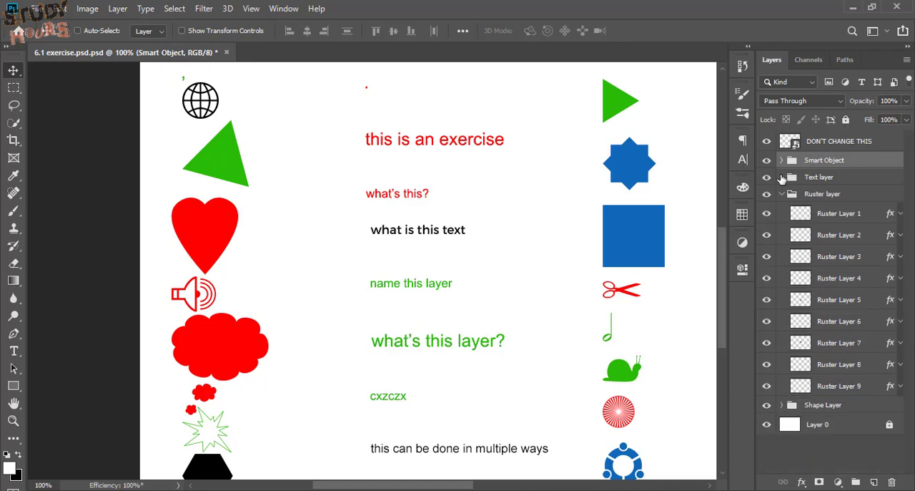
drag(553, 342, 292, 363)
drag(575, 286, 348, 219)
key(ctrl+z)
drag(518, 165, 374, 244)
key(ctrl+z)
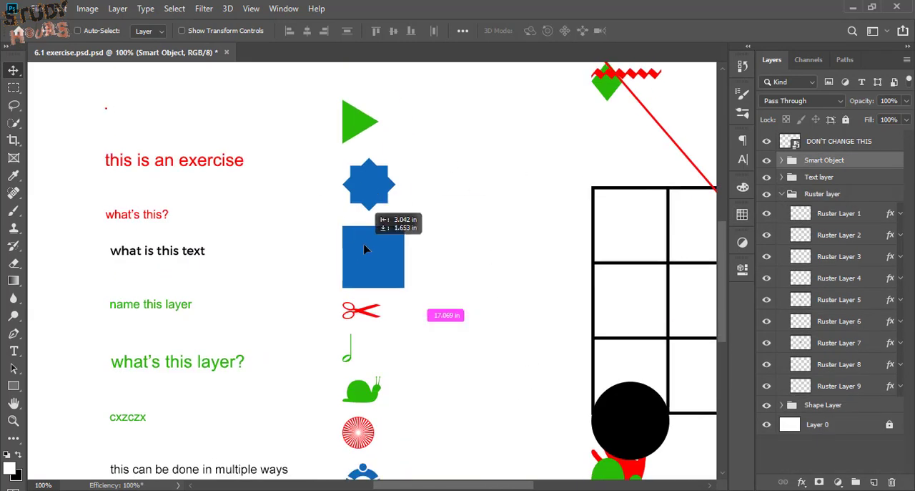
Group the blue star, square and people-circle raster layers into a subfolder named blue inside the Ruster layer folder
click(826, 195)
ctrl+click(369, 184)
ctrl+shift+click(375, 258)
scroll(431, 319, down, 3)
ctrl+shift+click(376, 362)
key(ctrl+g)
double_click(834, 212)
text(blue)
key(Return)
Group the red raster layers (radial circle, scissors and select me text) into a subfolder named Red
scroll(400, 315, up, 1)
scroll(379, 320, down, 1)
ctrl+click(366, 318)
ctrl+shift+click(371, 191)
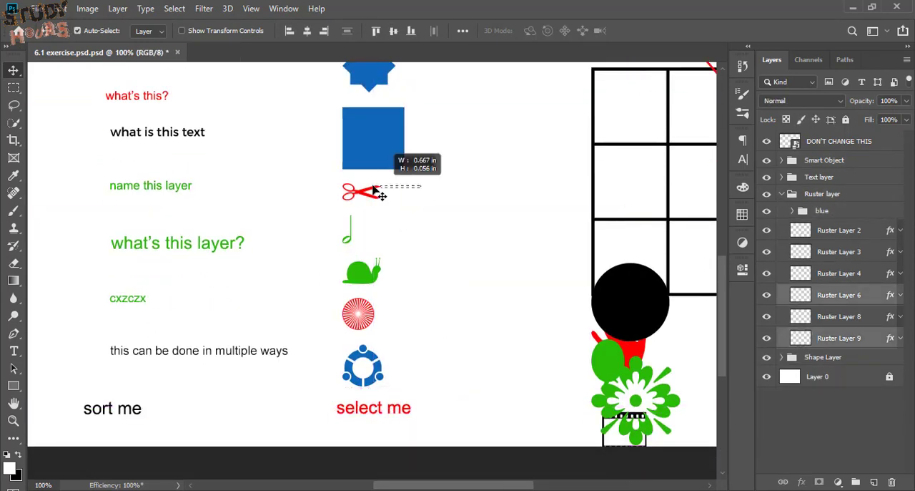
key(ctrl+g)
double_click(821, 249)
text(Red)
key(Return)
Group the green triangle, note and snail raster layers into a subfolder named Green and collapse the Ruster layer folder
scroll(410, 258, up, 1)
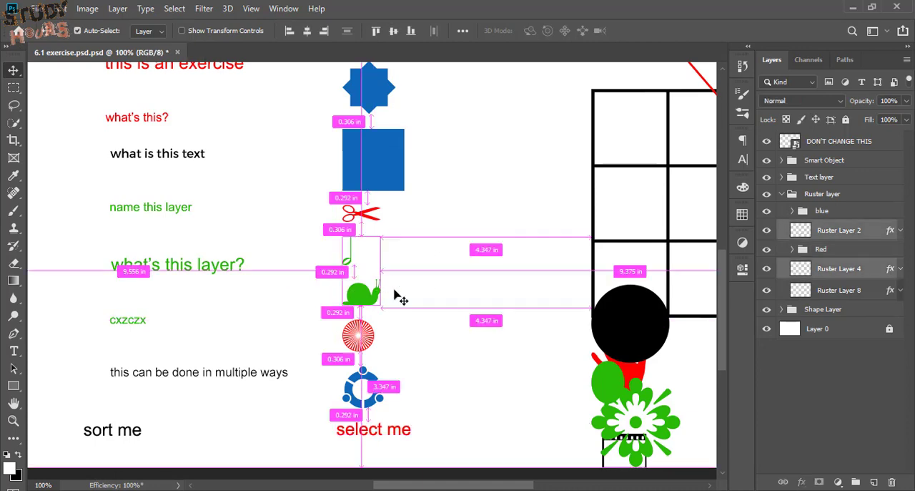
scroll(338, 295, up, 4)
key(ctrl+g)
double_click(824, 228)
text(Green)
key(Return)
scroll(822, 243, down, 1)
click(782, 194)
Expand the Shape Layer folder and move the black circle and grid up together in the fourth column
click(782, 211)
scroll(544, 365, right, 4)
scroll(512, 321, down, 2)
ctrl+click(521, 367)
ctrl+shift+click(566, 322)
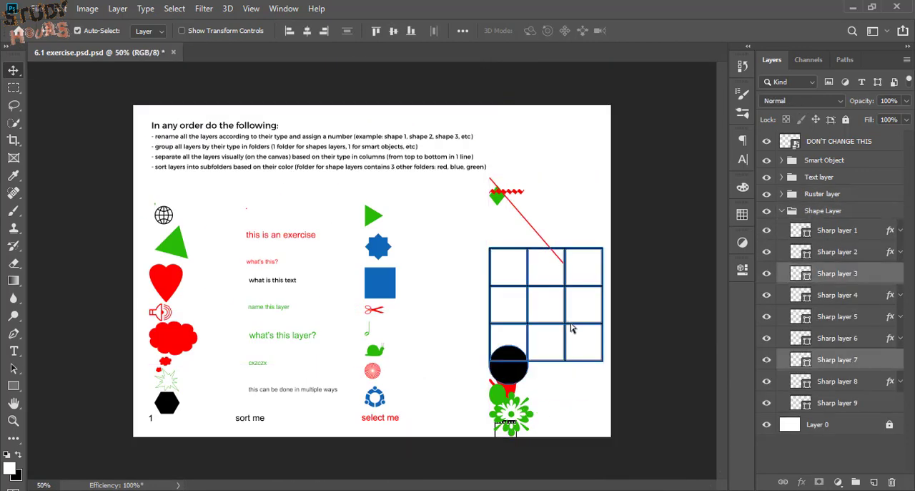
drag(561, 313, 547, 273)
Separate the overlapping shapes by moving the black circle, red hand, green balloon and green diamond apart
ctrl+click(509, 385)
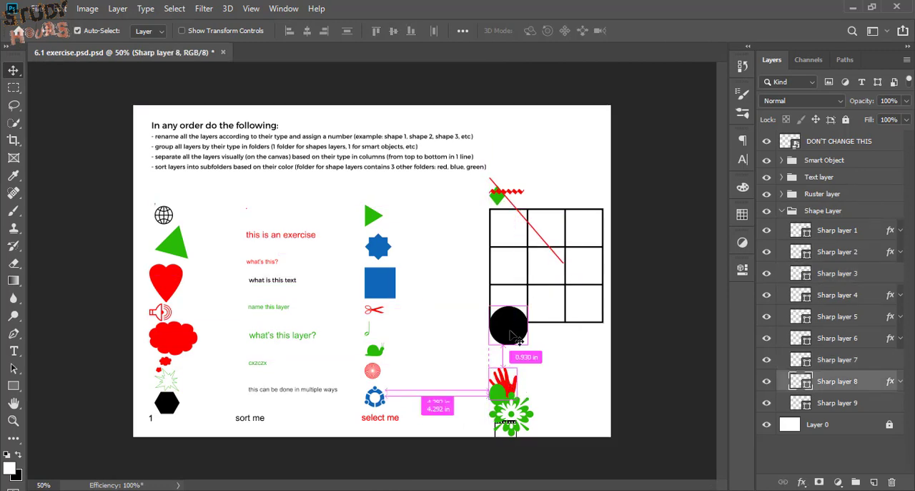
drag(516, 336, 571, 361)
drag(512, 385, 511, 362)
drag(500, 393, 538, 410)
ctrl+click(525, 413)
drag(497, 196, 518, 183)
Group the red zigzag, diagonal line and hand into a subfolder named Red and check its contents by toggling its visibility
ctrl+click(516, 191)
ctrl+shift+click(511, 203)
ctrl+shift+click(510, 367)
key(ctrl+g)
double_click(829, 228)
text(Red)
key(Return)
click(768, 228)
click(767, 229)
Group the remaining green shape layers into a subfolder named Green inside the Shape Layer folder
drag(594, 389, 541, 429)
key(ctrl+g)
double_click(824, 244)
text(Green)
key(Return)
Group Sharp layers 3, 7 and 9 into a subfolder named Black and collapse the Shape Layer folder
click(553, 306)
ctrl+click(840, 285)
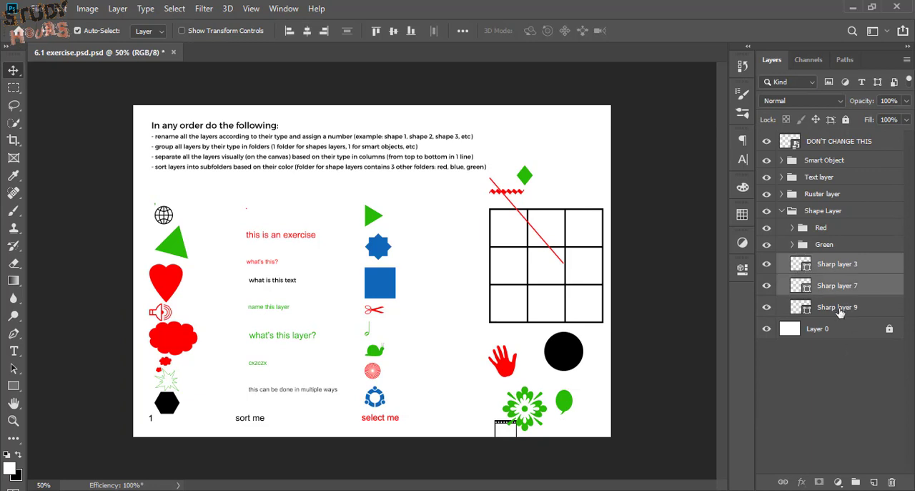
ctrl+click(851, 309)
key(ctrl+g)
double_click(822, 261)
text(Black)
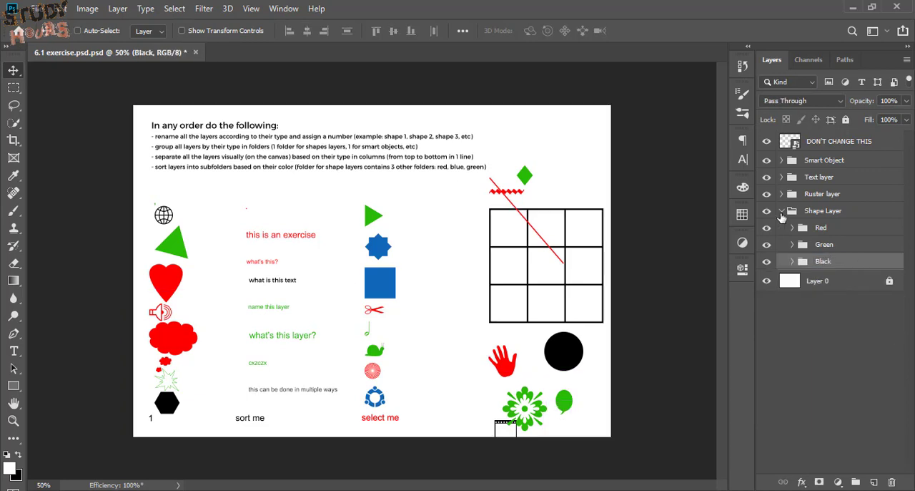
click(781, 212)
click(782, 212)
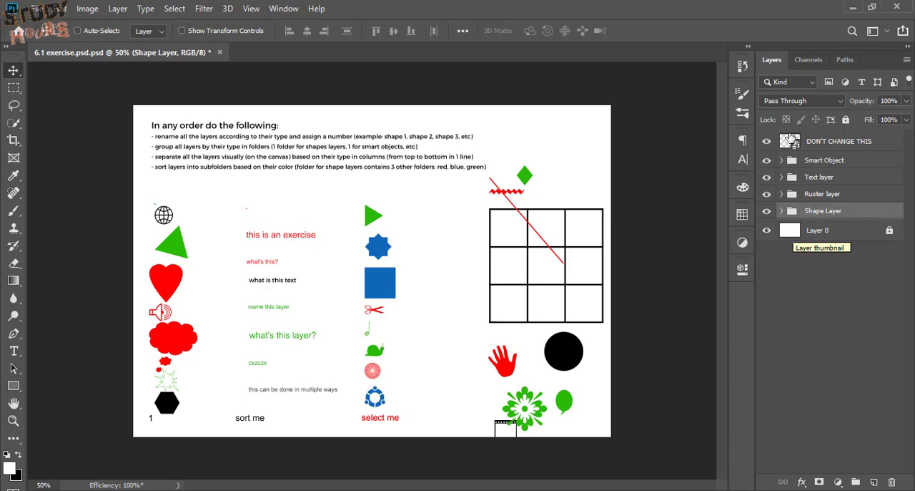
Review the colour subfolders inside the Smart Object, Text layer, Ruster layer and Shape Layer folders in turn
click(782, 160)
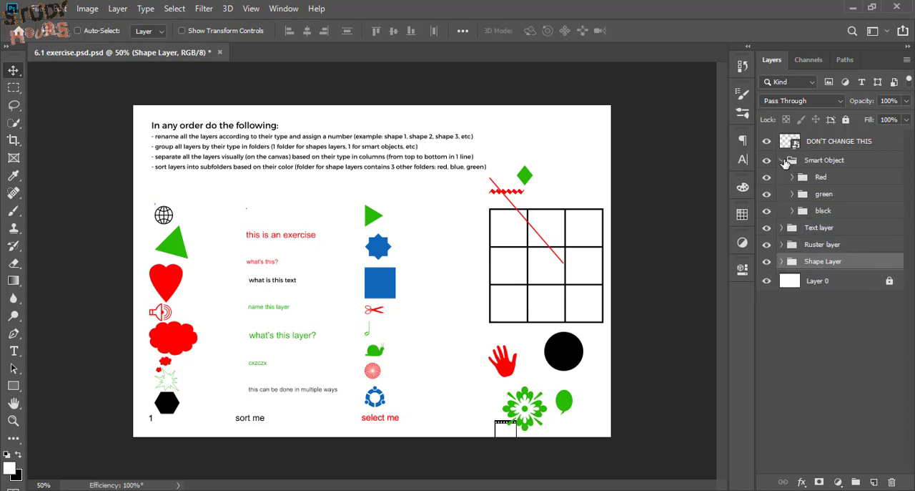
click(782, 160)
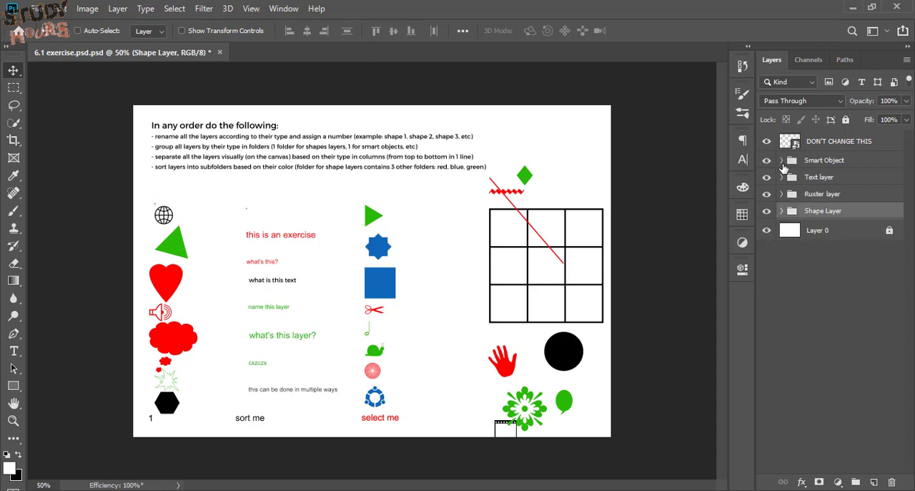
click(782, 178)
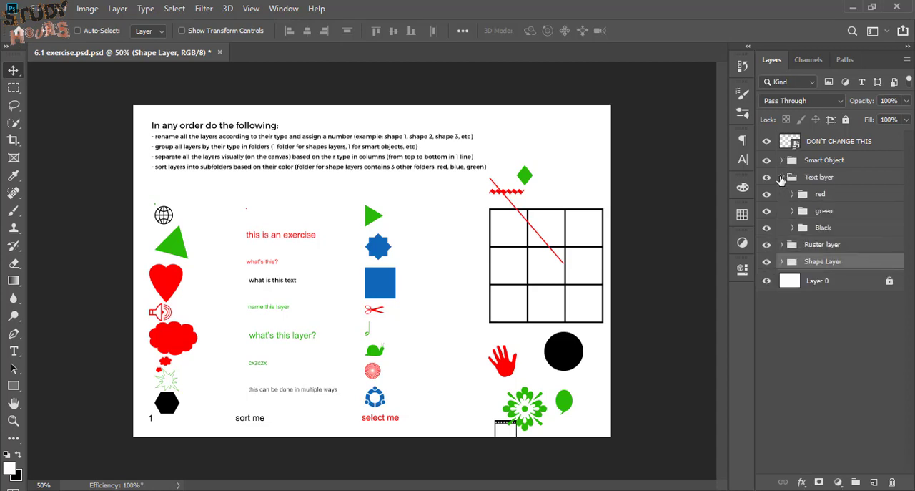
click(781, 177)
click(781, 193)
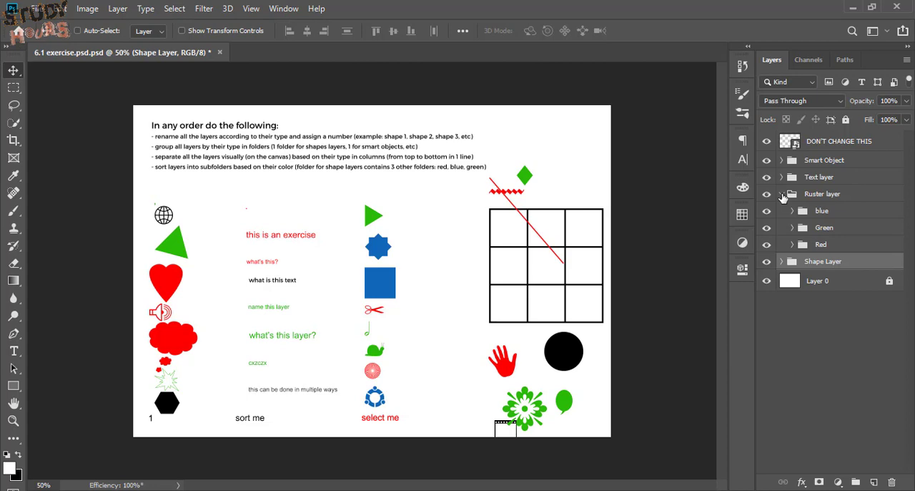
click(781, 194)
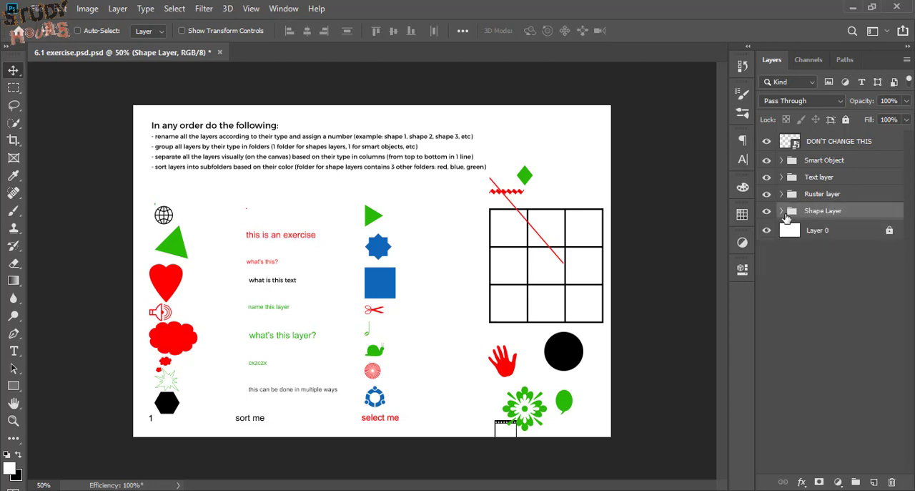
click(782, 211)
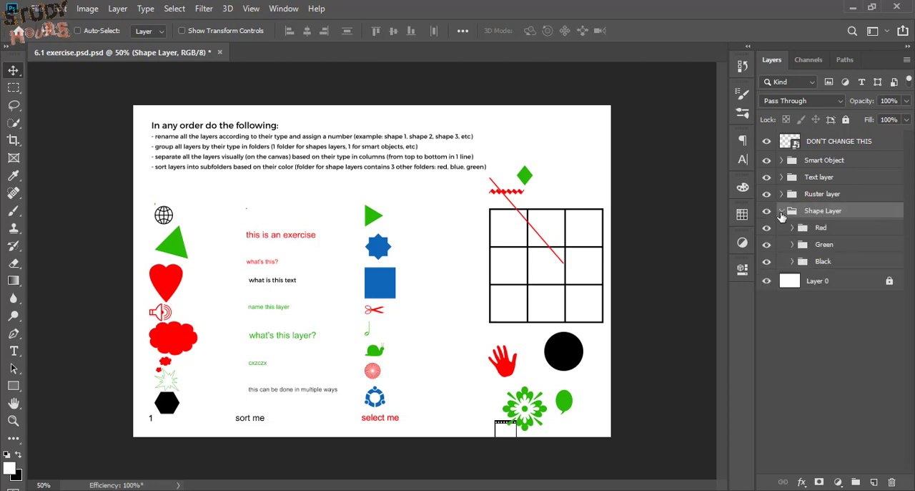
click(782, 212)
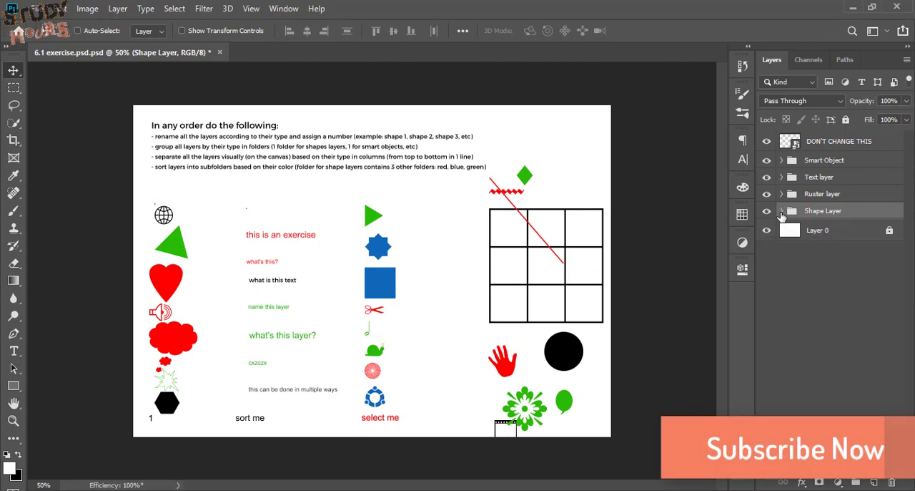